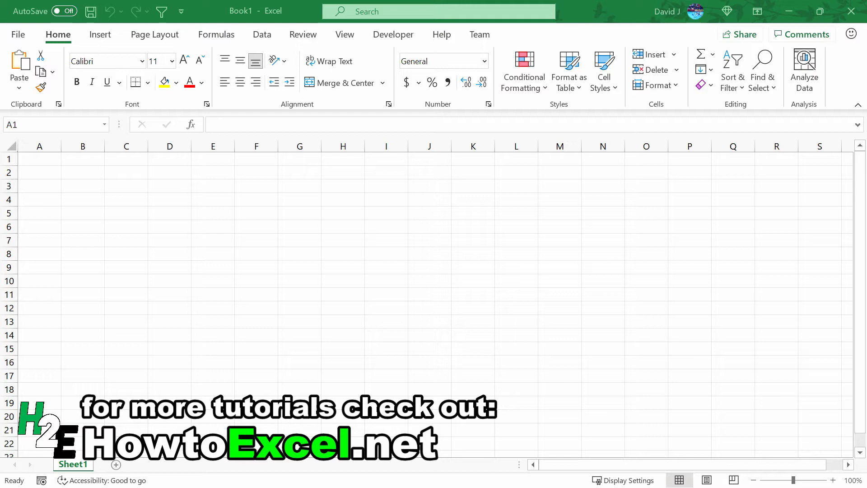
Step: Bring the Chrome window showing xe.com in front of Excel and move it toward the screen centre
key("alt+Tab")
left_click_drag(352, 9, 438, 110)
Step: Maximise the browser and load xe.com's historical USD rate table for 2021-08-22
double_click(439, 111)
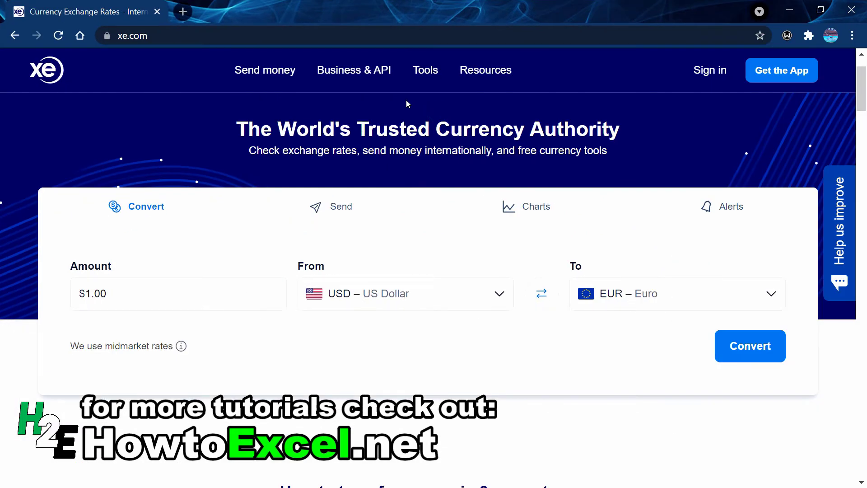
mouse_move(426, 73)
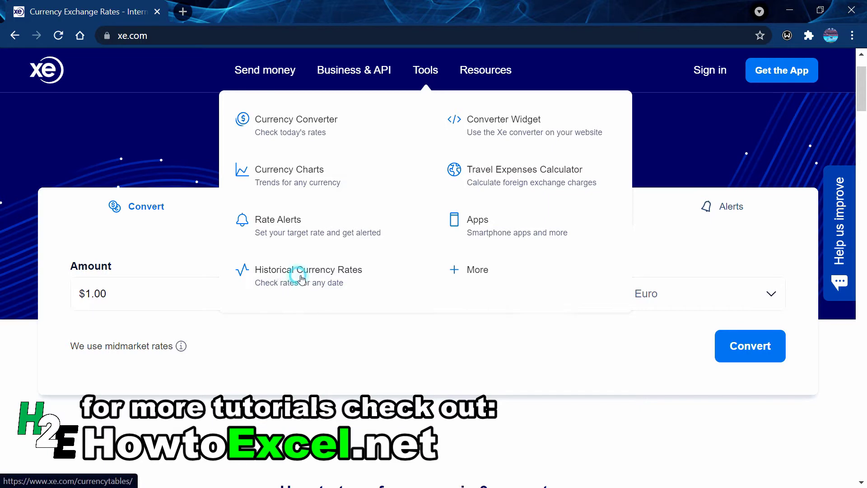
left_click(291, 277)
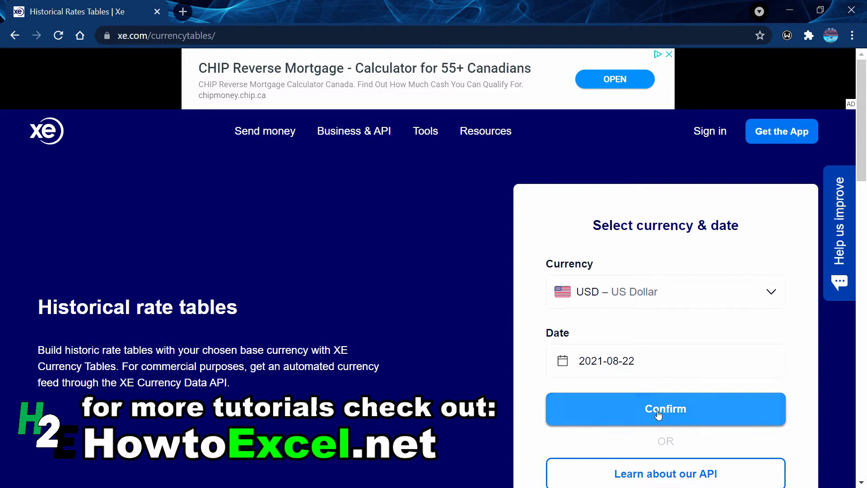
left_click(623, 400)
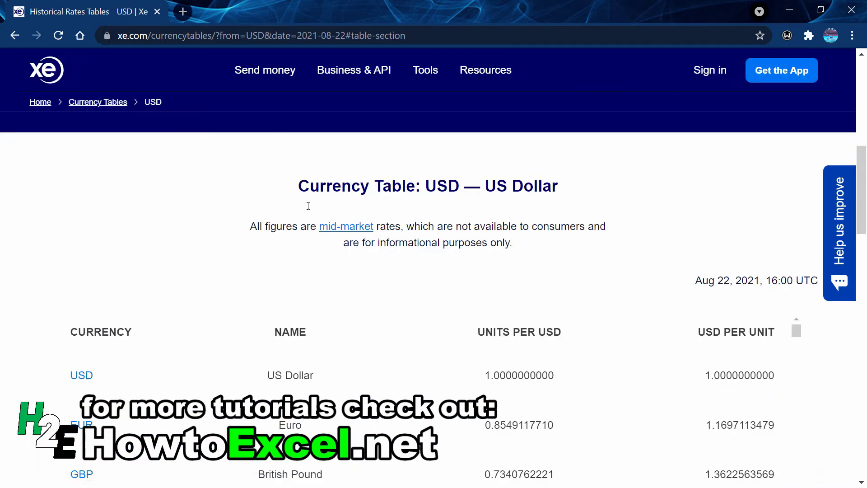
scroll(275, 261, "down", 1)
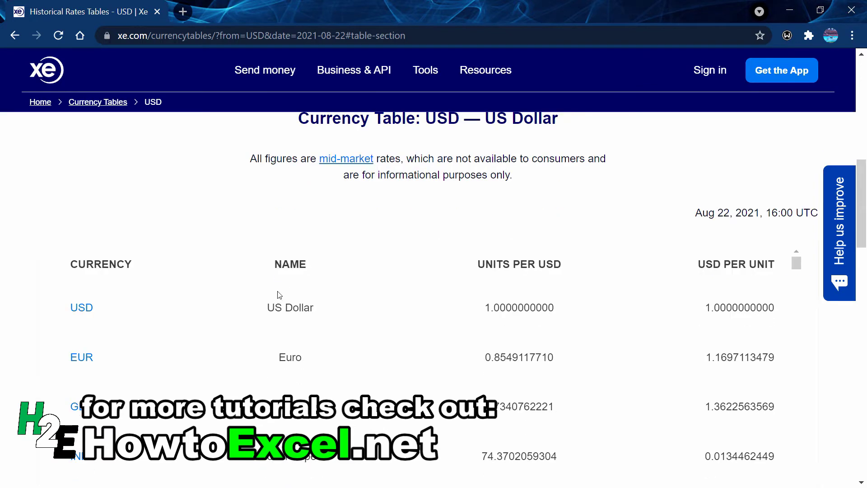
scroll(277, 298, "down", 3)
scroll(278, 310, "up", 3)
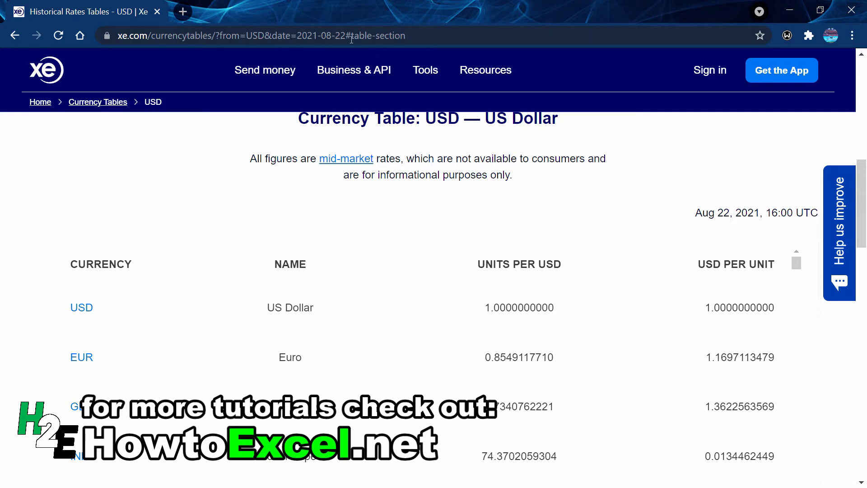
Step: Delete #table-section from the page address and select the trimmed URL
left_click_drag(347, 36, 443, 39)
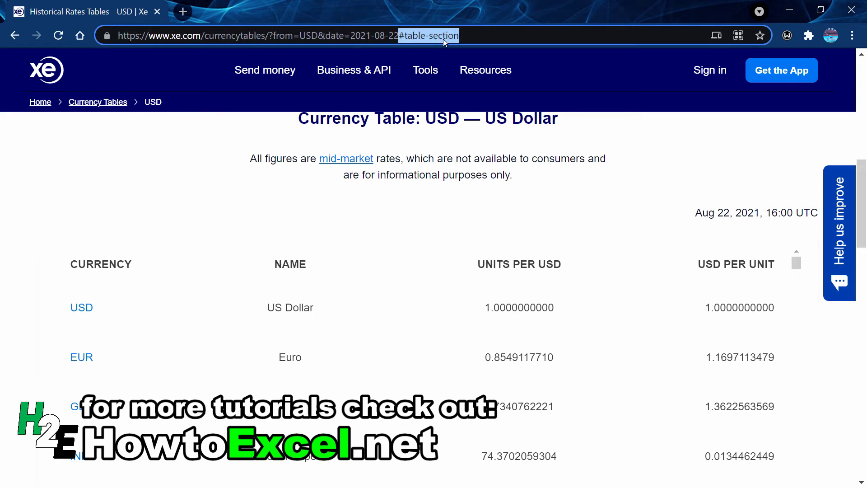
key("BackSpace")
left_click_drag(432, 35, 133, 35)
key("ctrl+c")
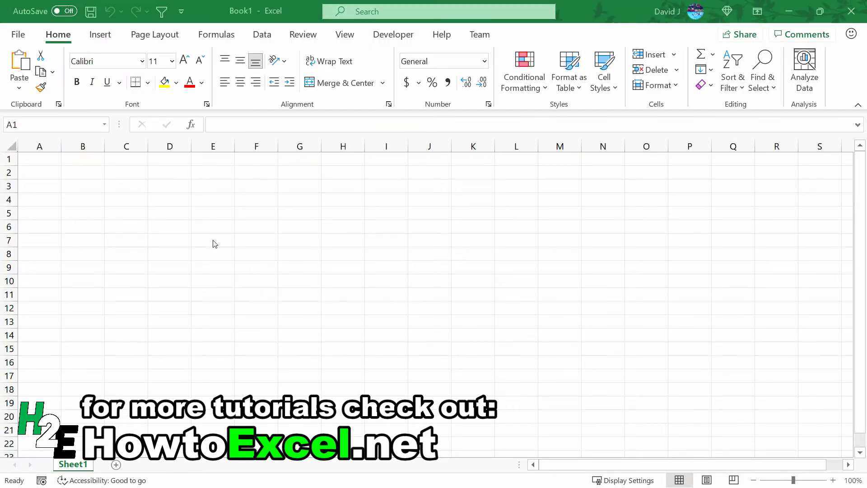
Step: Import From Web using the pasted xe.com currency-table URL, connecting with Anonymous access
left_click(260, 36)
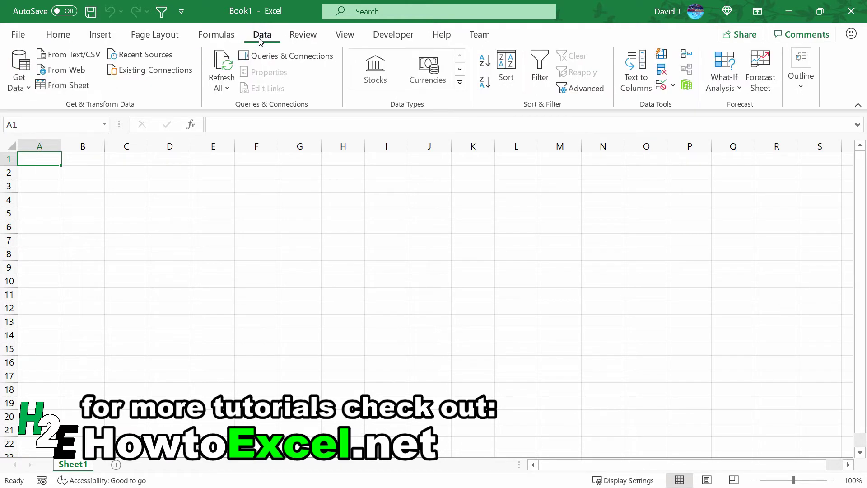
left_click(74, 72)
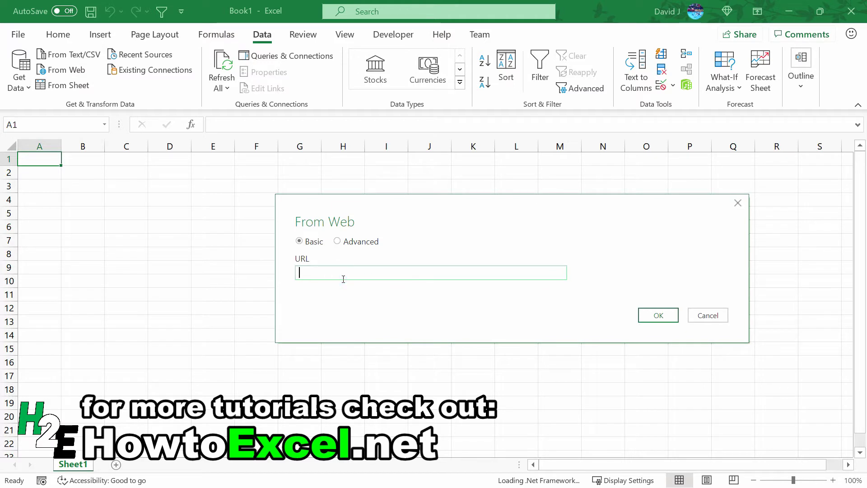
key("ctrl+v")
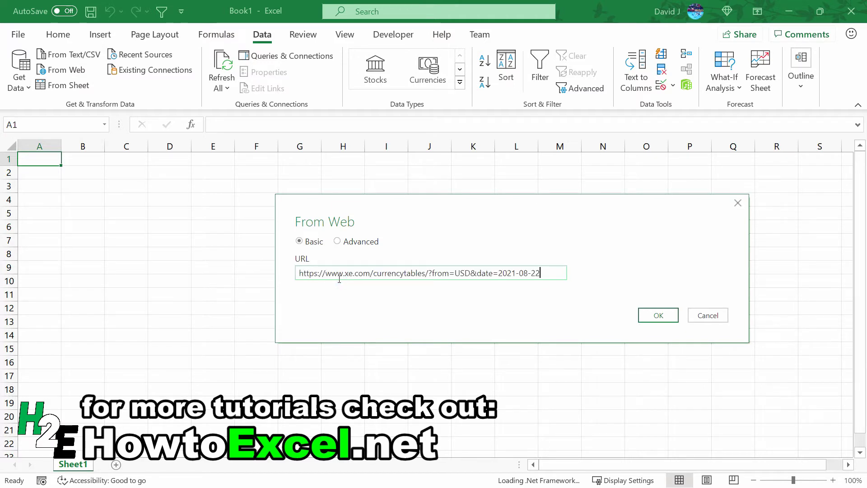
left_click(656, 316)
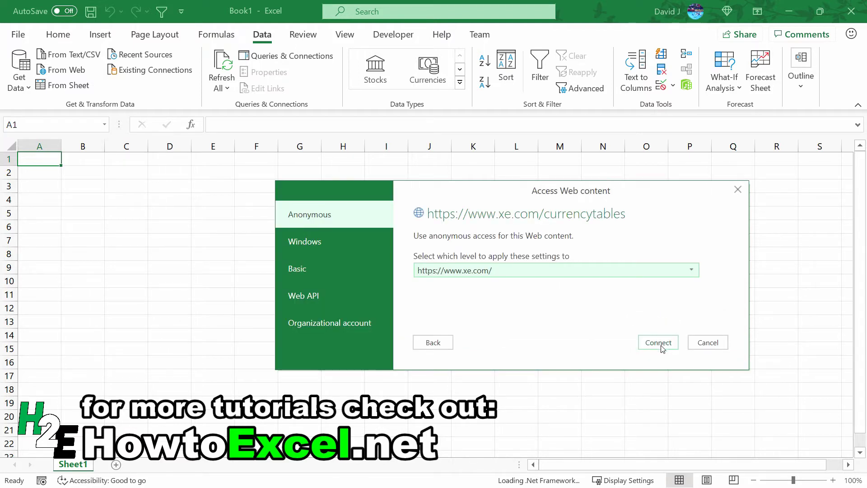
left_click(661, 345)
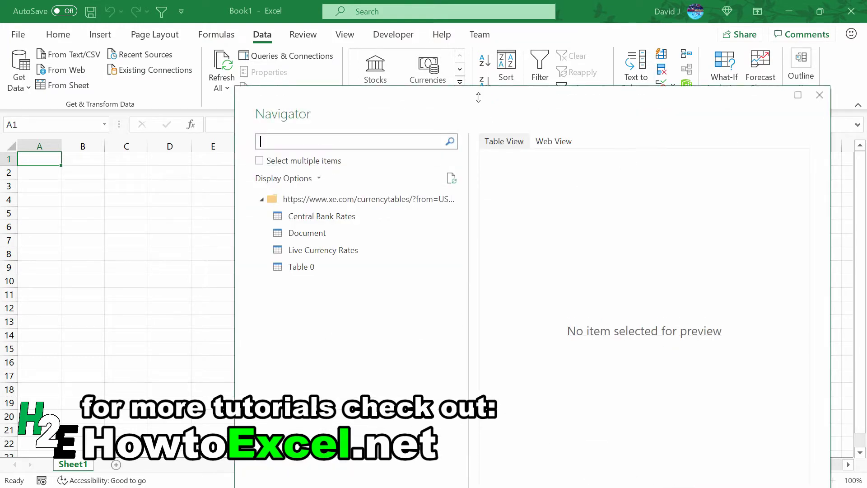
Step: Preview Central Bank Rates, Document, Live Currency Rates and Table 0, then Transform Data on Table 0
left_click(335, 222)
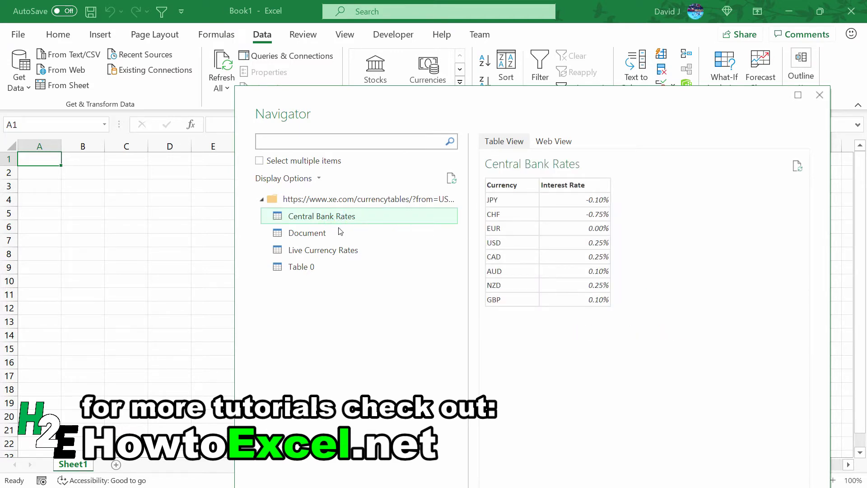
left_click(329, 234)
left_click(335, 252)
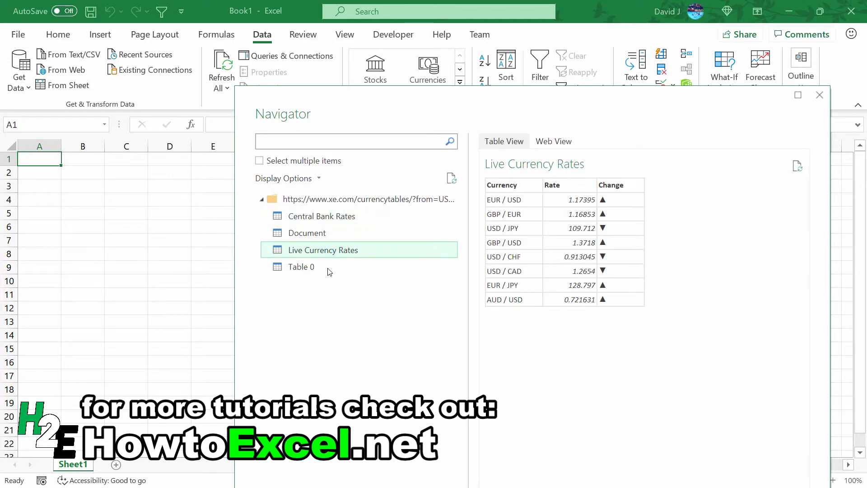
left_click(329, 271)
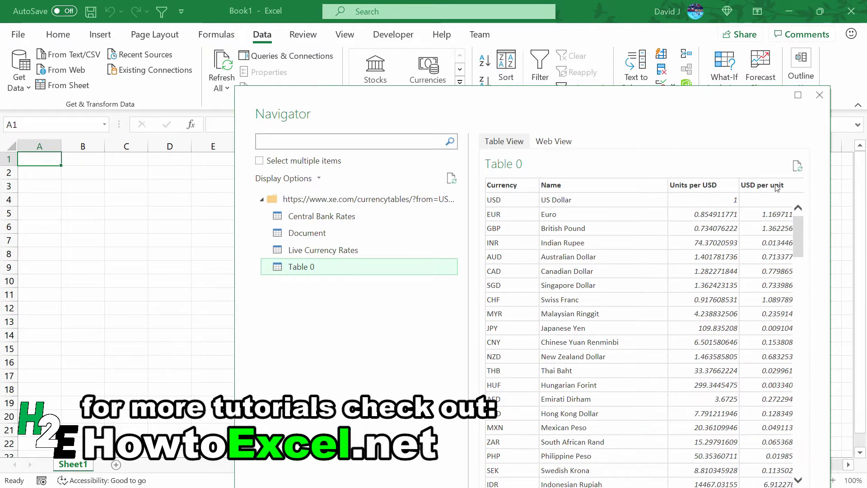
left_click_drag(638, 98, 526, 34)
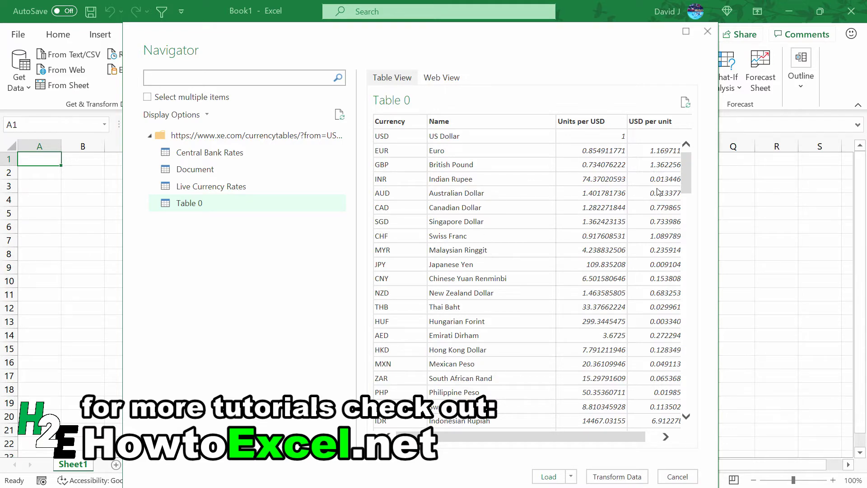
mouse_move(683, 179)
left_mouse_down()
mouse_move(691, 424)
mouse_move(683, 165)
left_mouse_up()
left_click(618, 478)
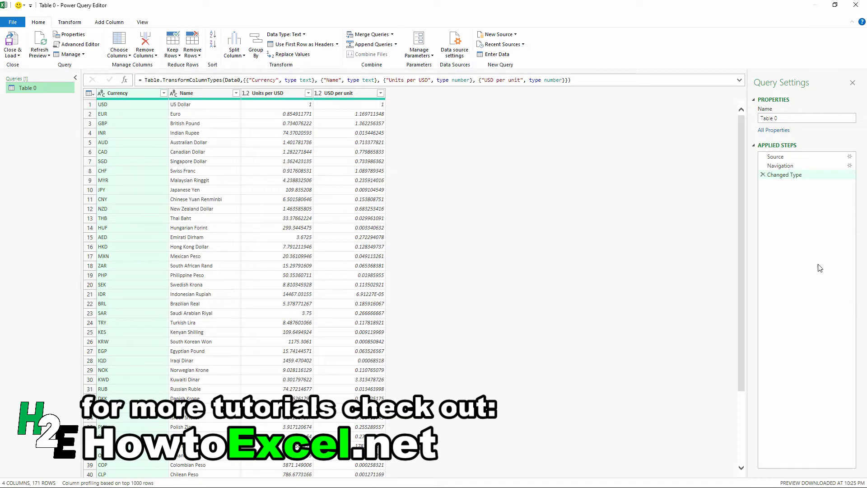
Step: Filter the Currency column to keep only EUR, GBP, AUD and CAD
left_click(163, 93)
left_click(37, 188)
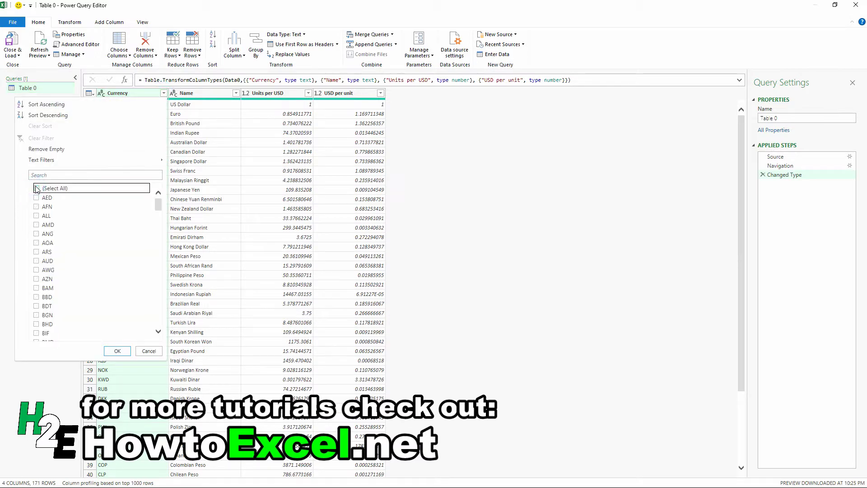
scroll(71, 260, "down", 7)
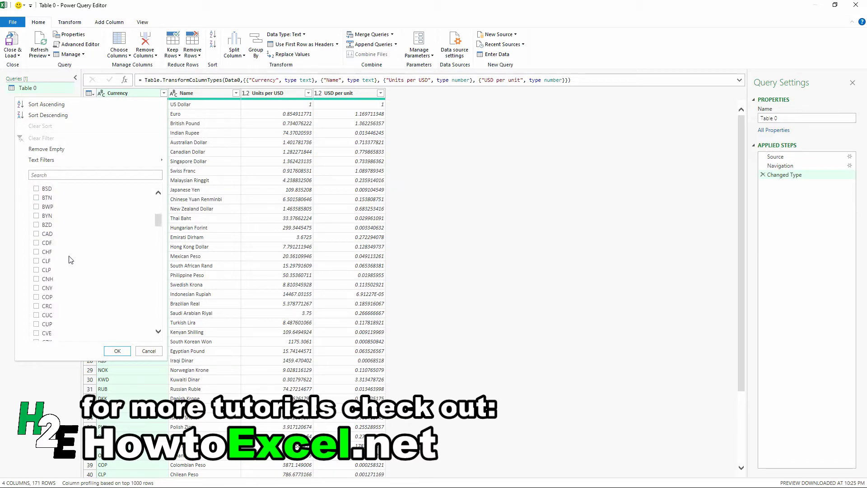
scroll(71, 260, "down", 6)
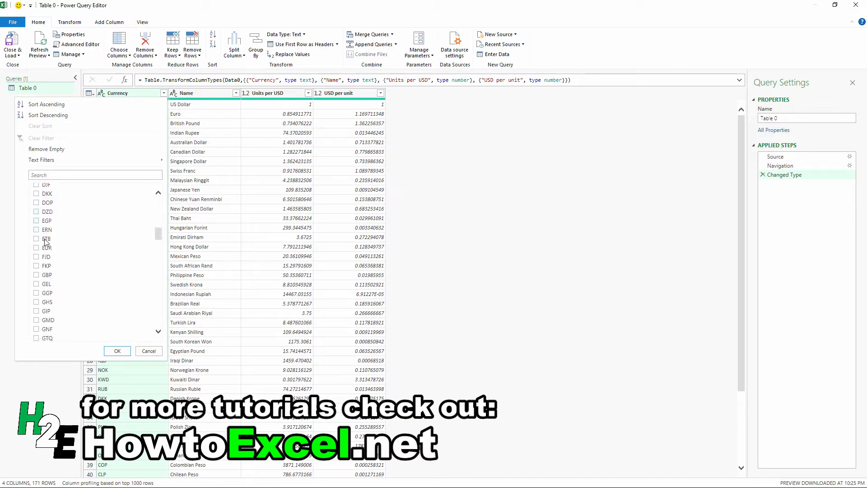
left_click(39, 249)
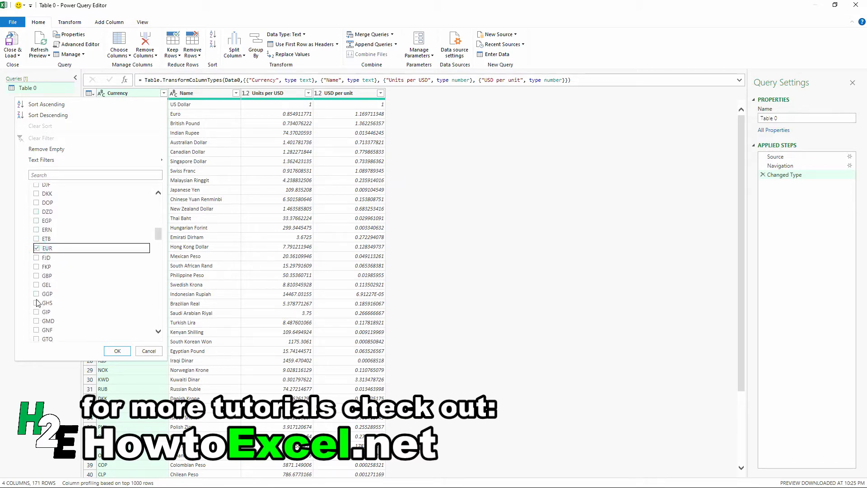
left_click(35, 276)
scroll(62, 253, "up", 10)
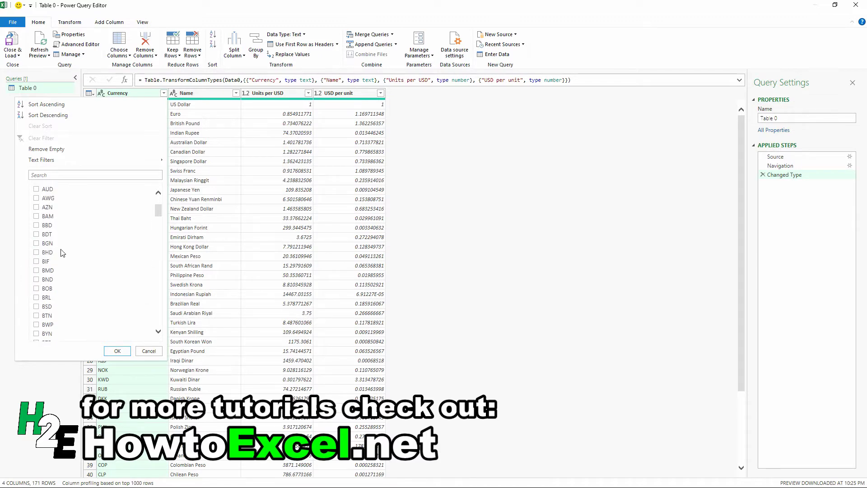
scroll(62, 253, "up", 2)
left_click(36, 261)
scroll(37, 273, "down", 4)
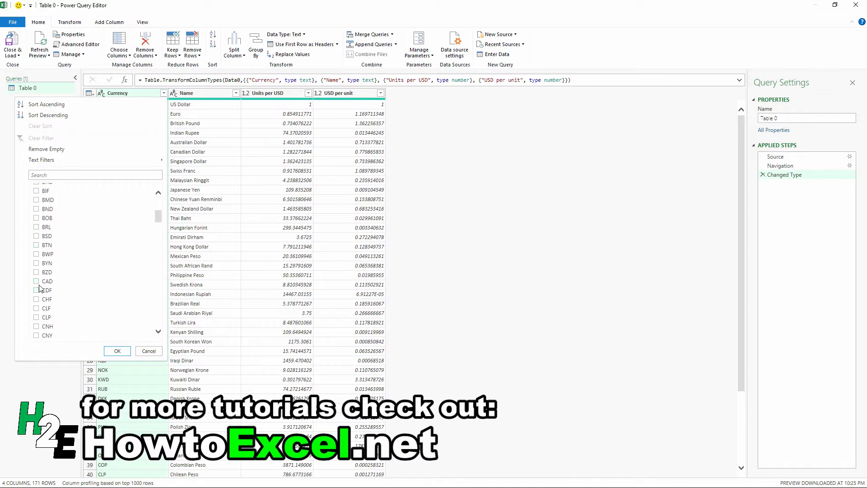
left_click(37, 282)
left_click(119, 351)
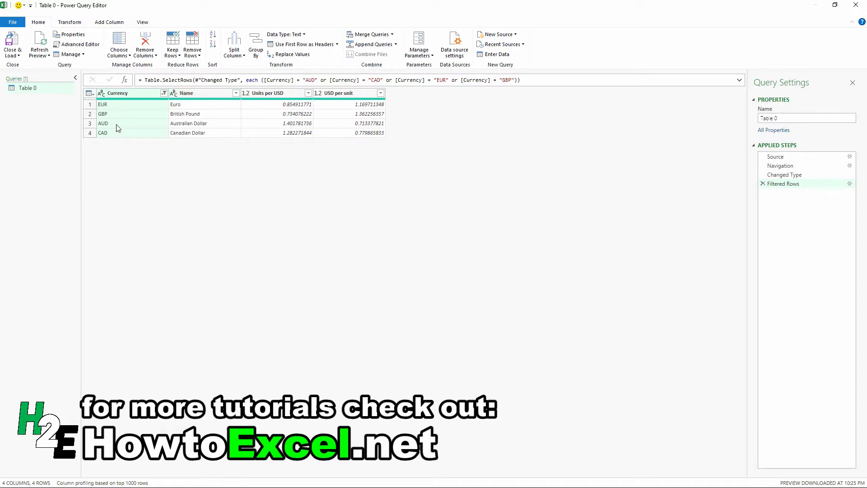
Step: Remove the Name column and Close & Load the four currency rows into a new worksheet
right_click(208, 93)
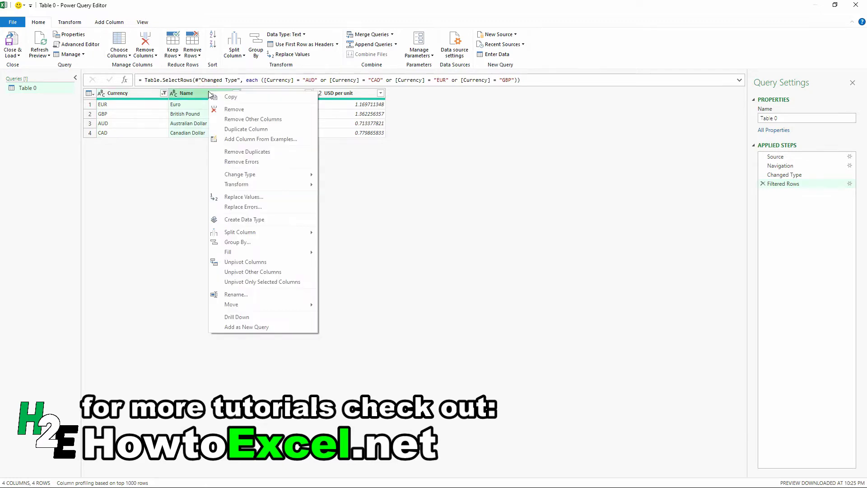
left_click(234, 110)
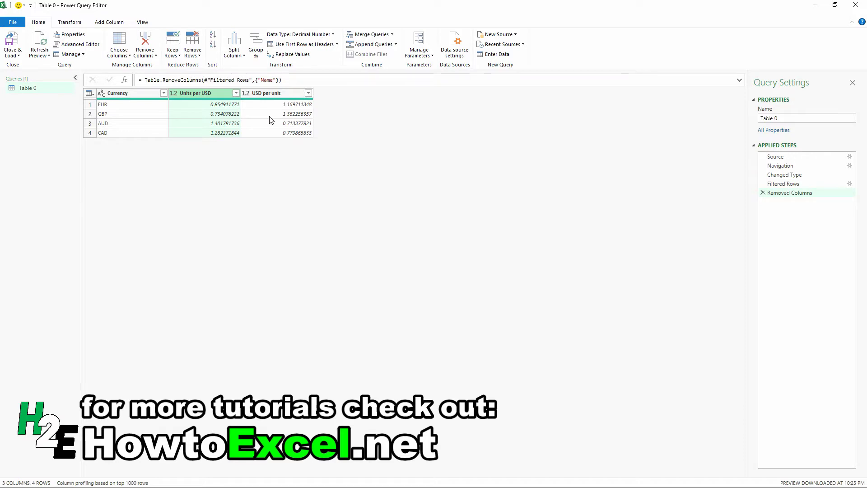
left_click(16, 41)
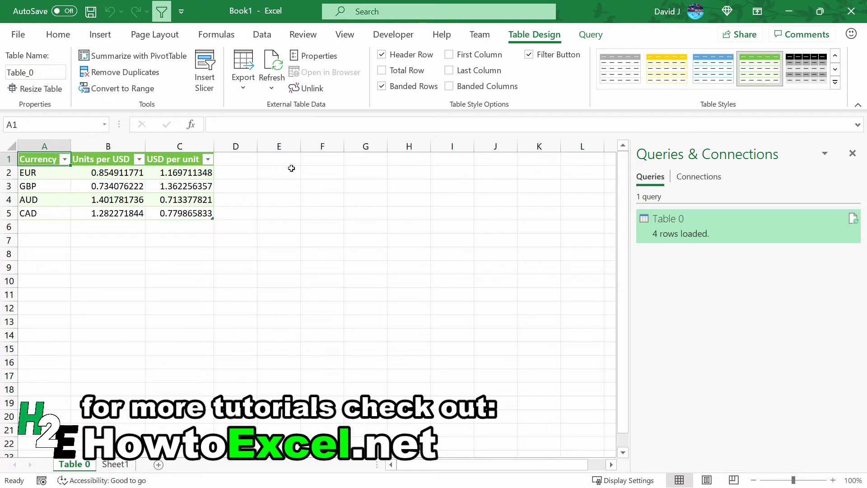
Step: Enter labels Currency and Date in E1:E2, with USD and '2021-08-22 in F1:F2
left_click(291, 165)
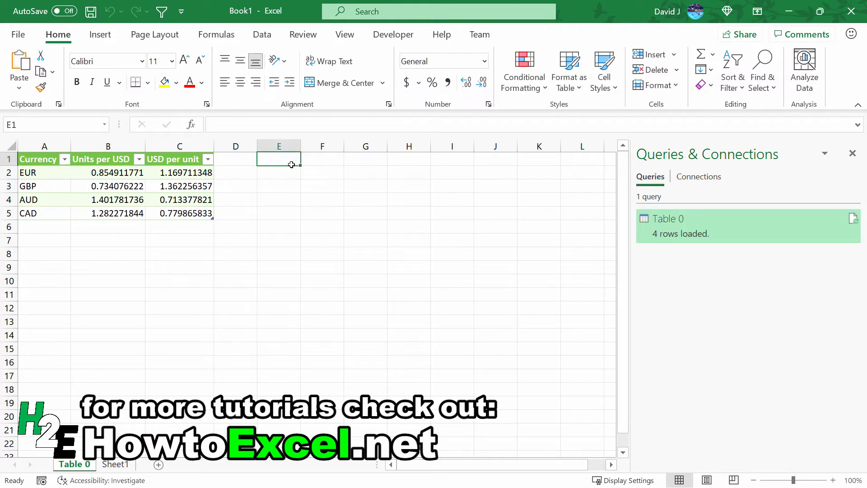
type("Currency")
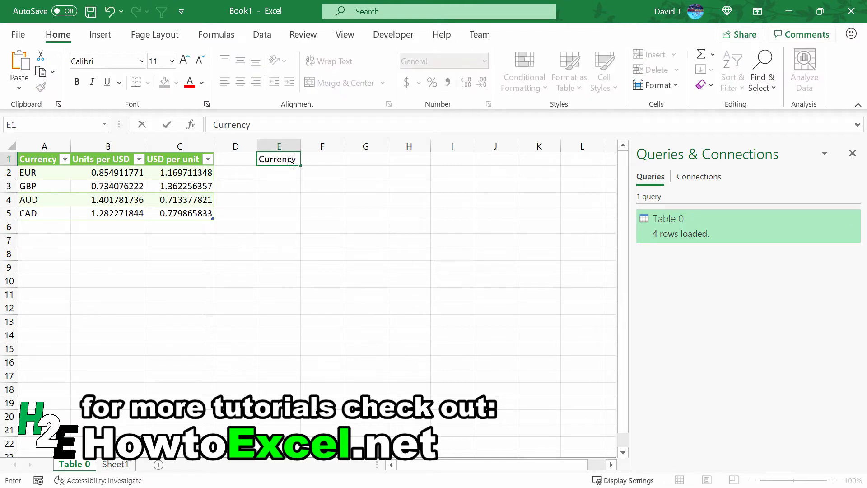
key("Return")
type("Date")
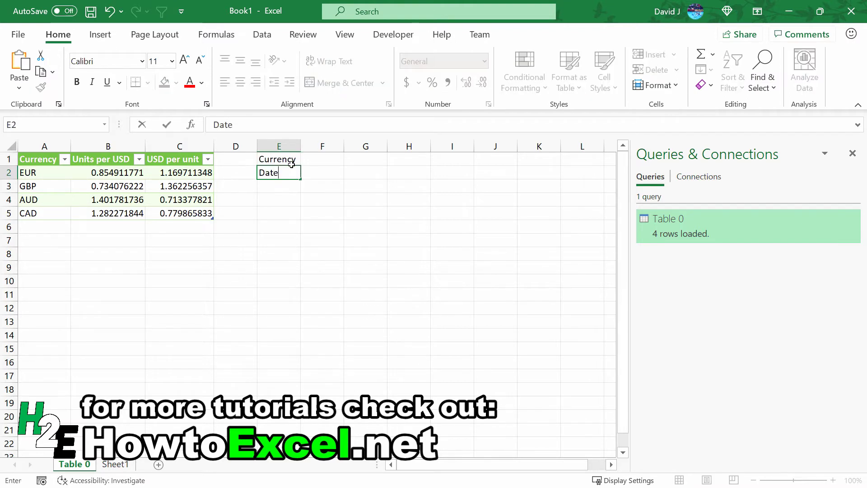
key("Up")
key("Right")
type("USD")
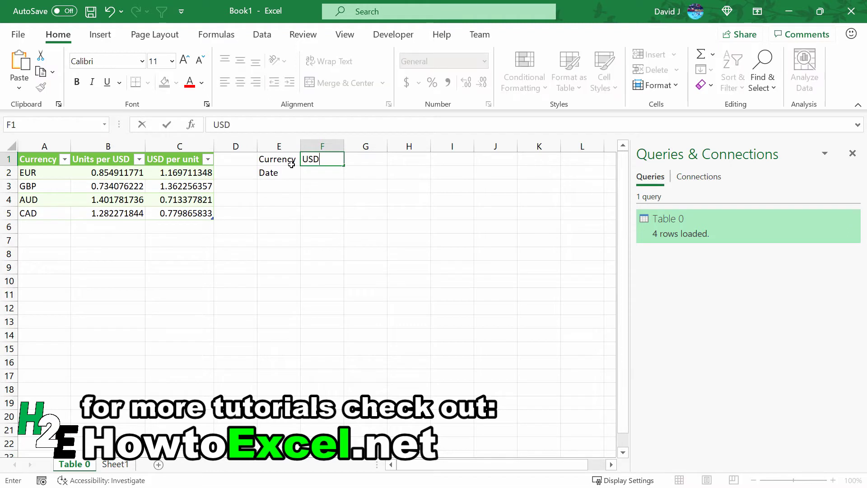
key("Return")
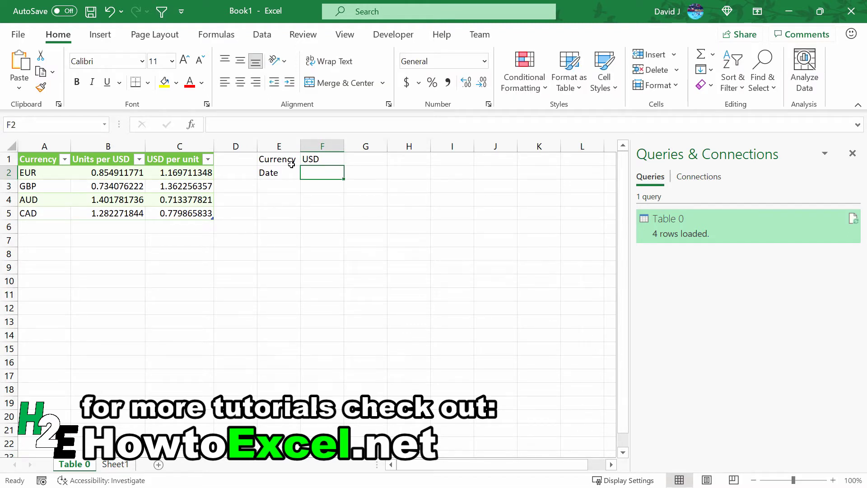
type("'")
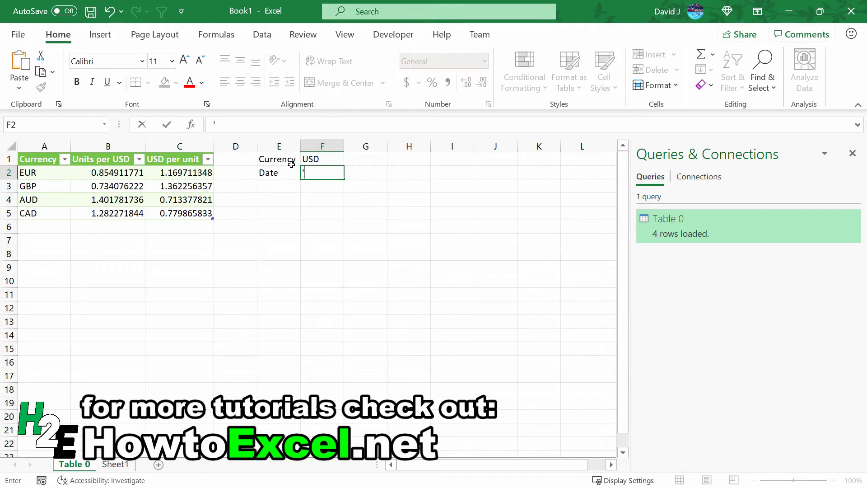
type("2021-08-22")
key("Return")
Step: Shade F1:F2 yellow, give them All Borders, and autofit column F
left_click_drag(323, 163, 332, 174)
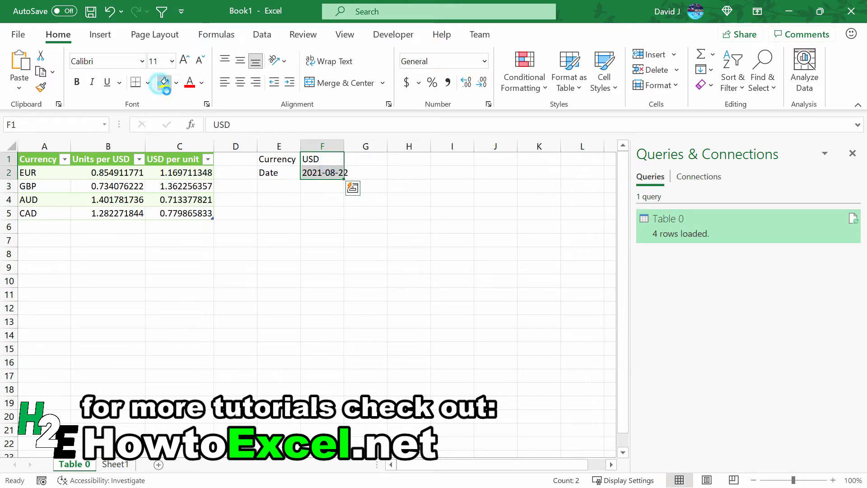
left_click(163, 84)
left_click(150, 85)
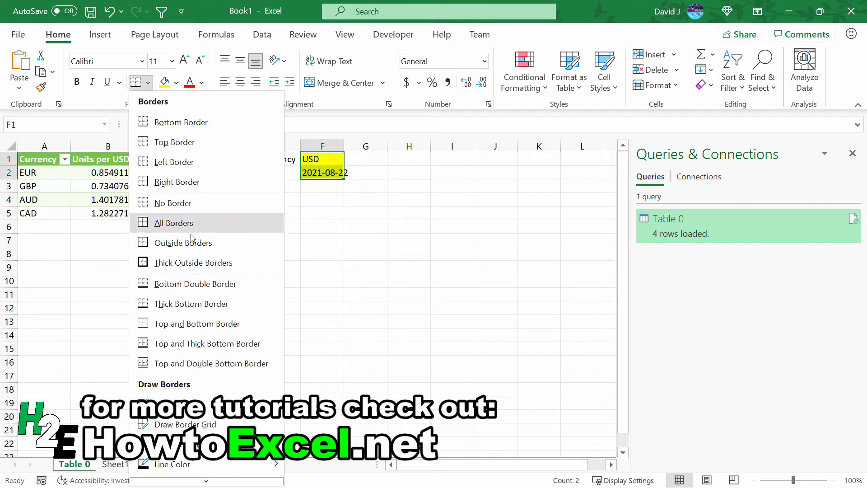
left_click(172, 220)
left_click(328, 173)
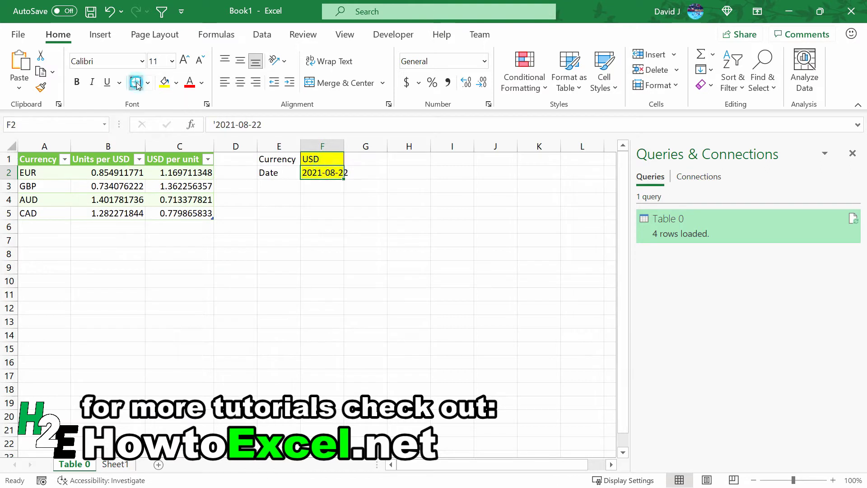
double_click(344, 147)
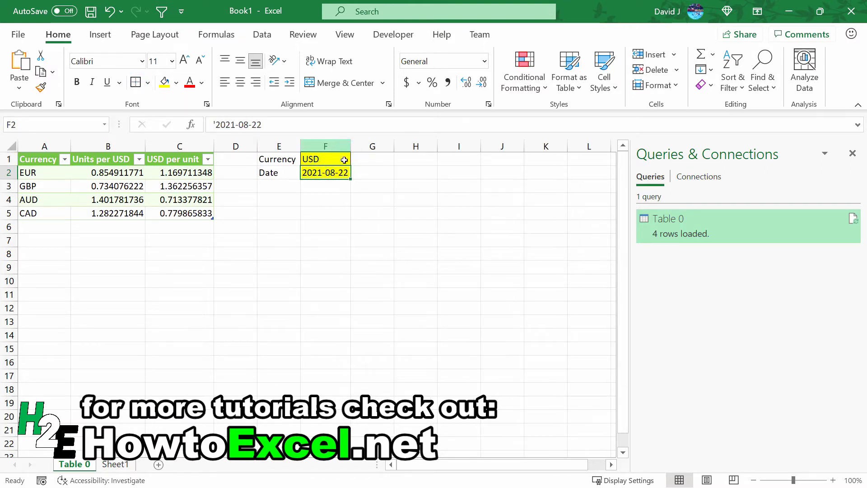
Step: Centre F1:F2, then name F1 'Currency' and F2 'Date' in the Name Box
left_click_drag(334, 159, 334, 173)
left_click(241, 83)
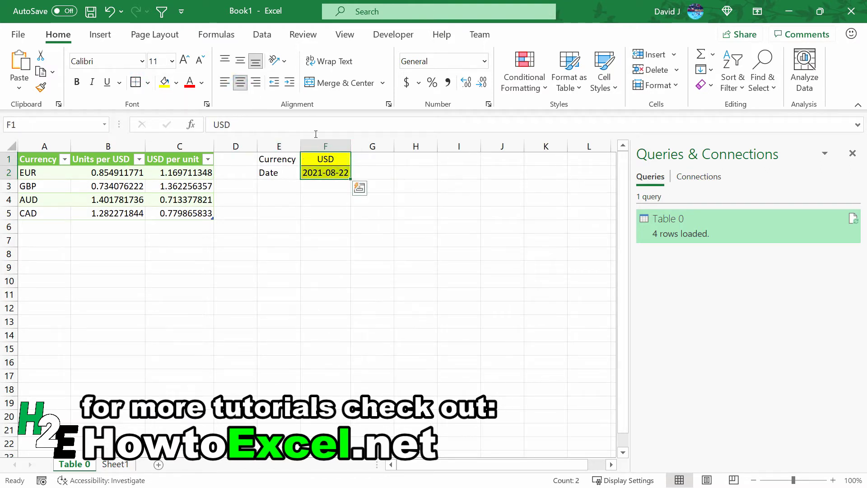
left_click(329, 164)
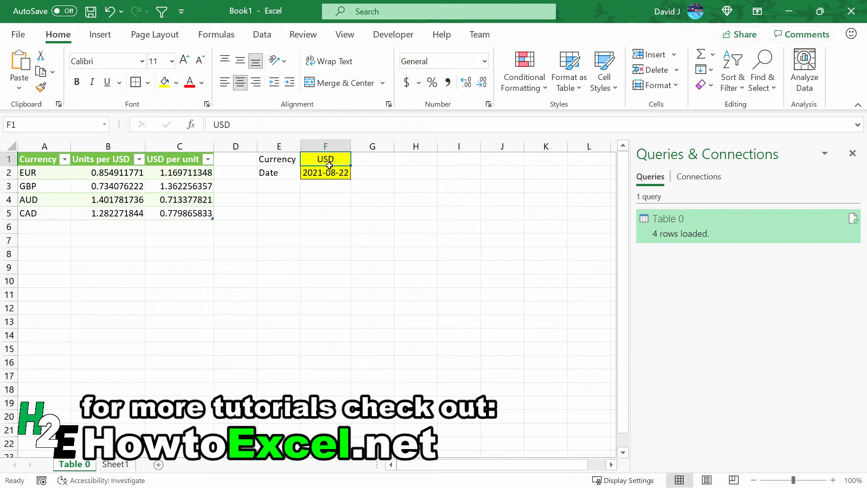
left_click(68, 126)
type("Currency")
left_click(329, 174)
left_click(33, 132)
type("Date")
key("Return")
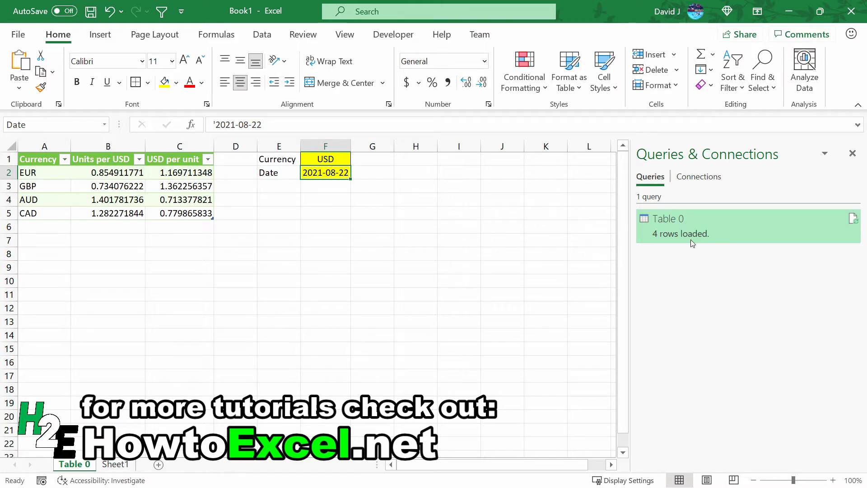
Step: Edit the Table 0 query from Queries & Connections and open its Advanced Editor
left_click(685, 223)
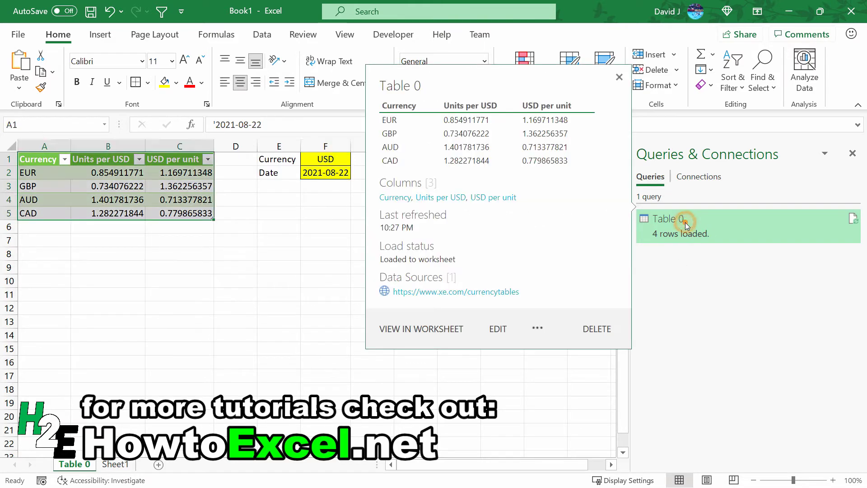
right_click(685, 223)
left_click(715, 260)
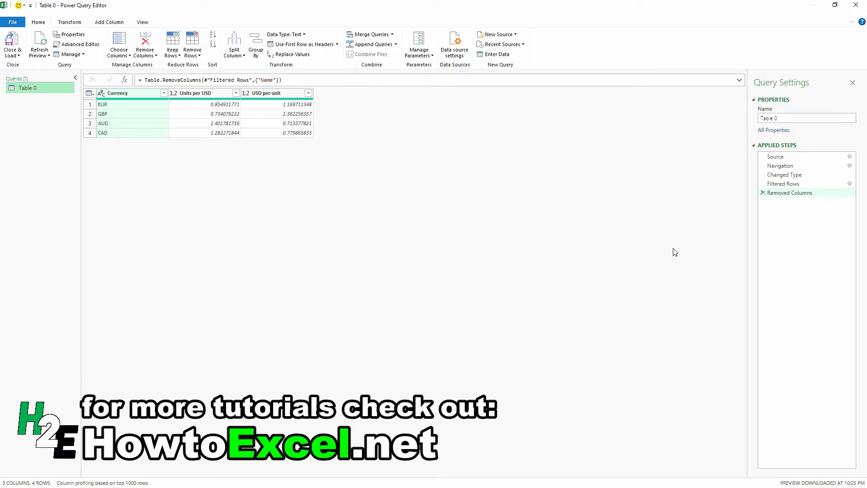
left_click(90, 47)
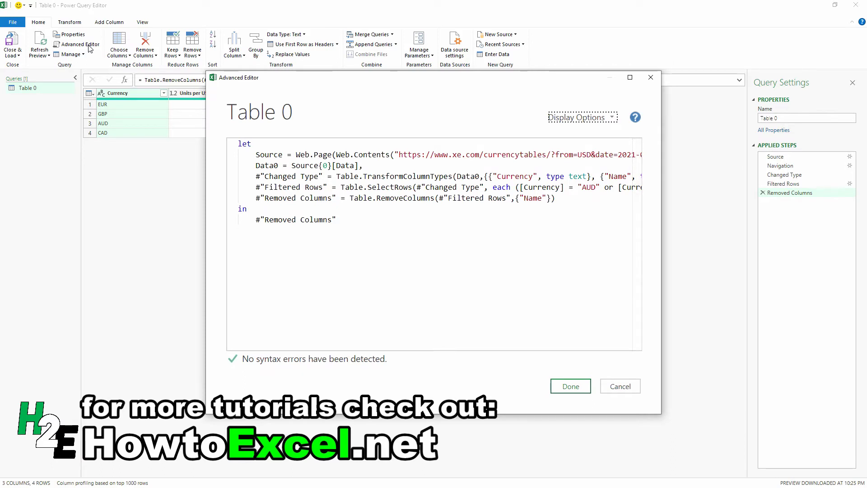
Step: Insert Currency = Excel.CurrentWorkbook(){[Name="Currency"]}[Content]{0}[Column1], above the Source line
left_click(256, 155)
key("Return")
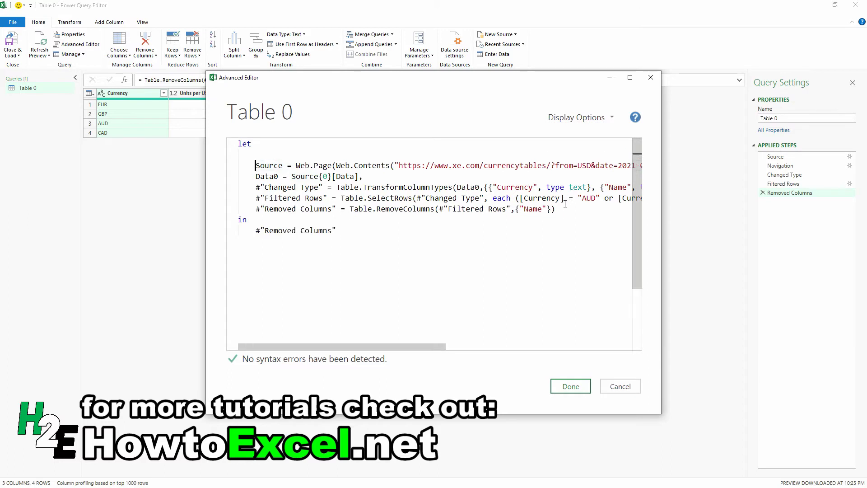
key("Up")
type("Currency")
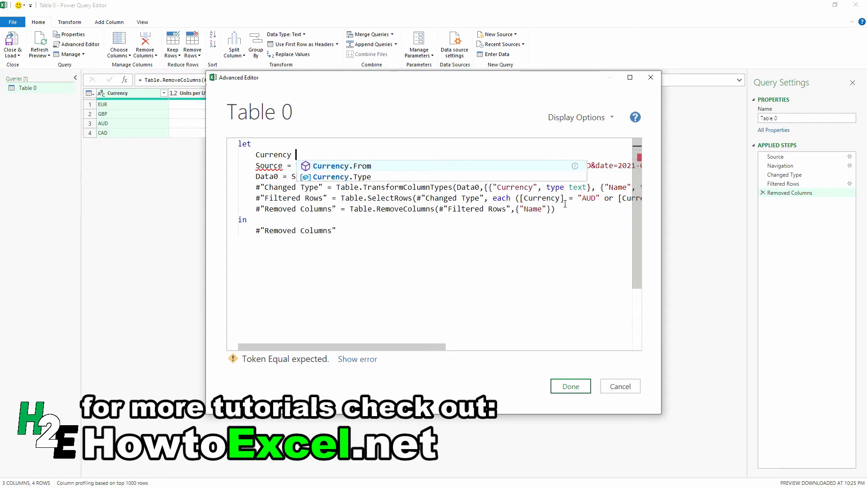
key("Escape")
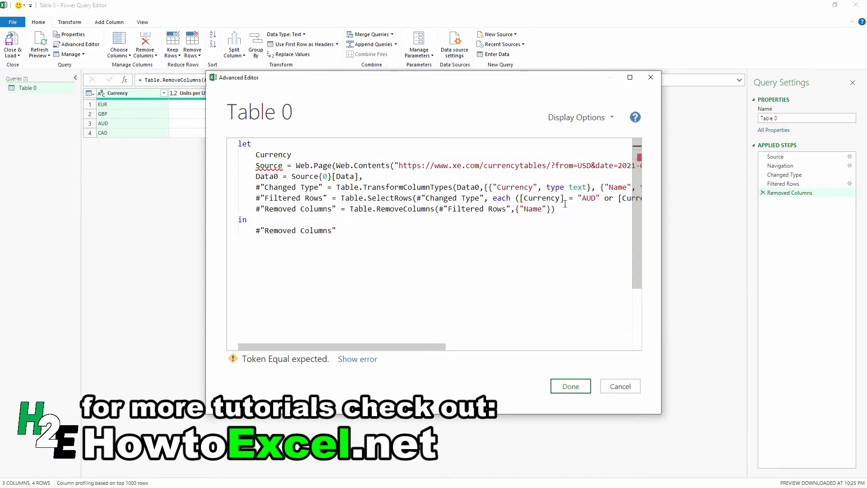
type("= Excel.")
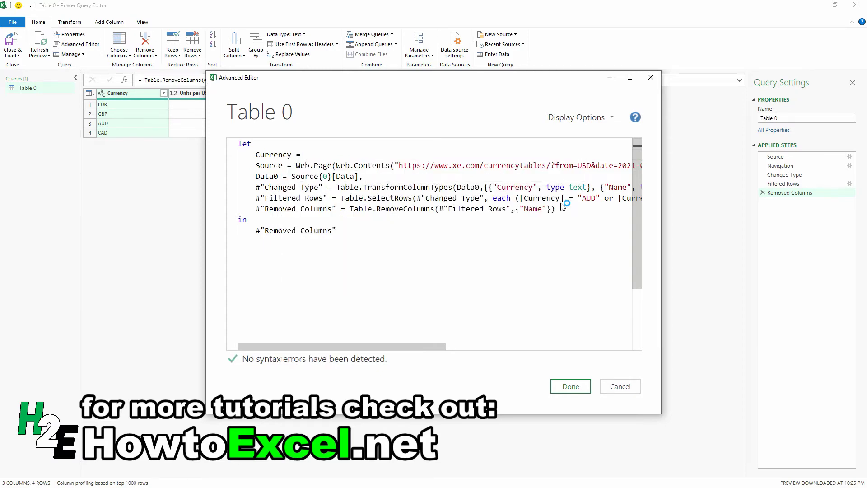
type("Cu")
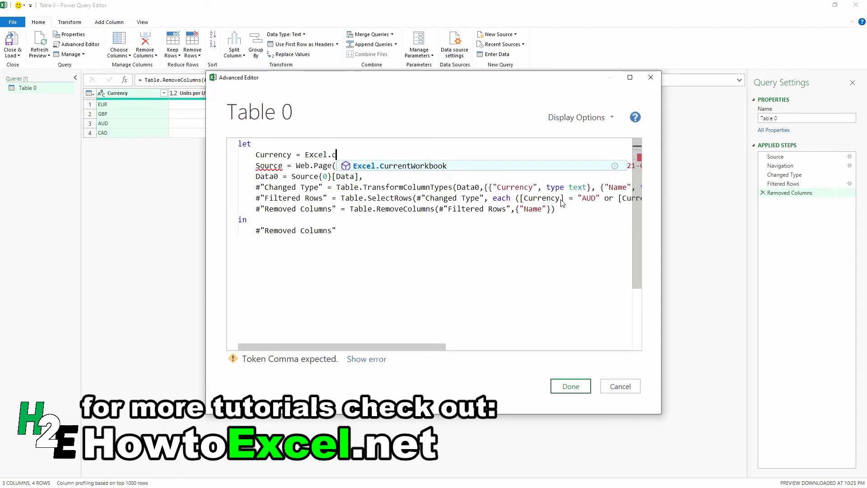
key("Tab")
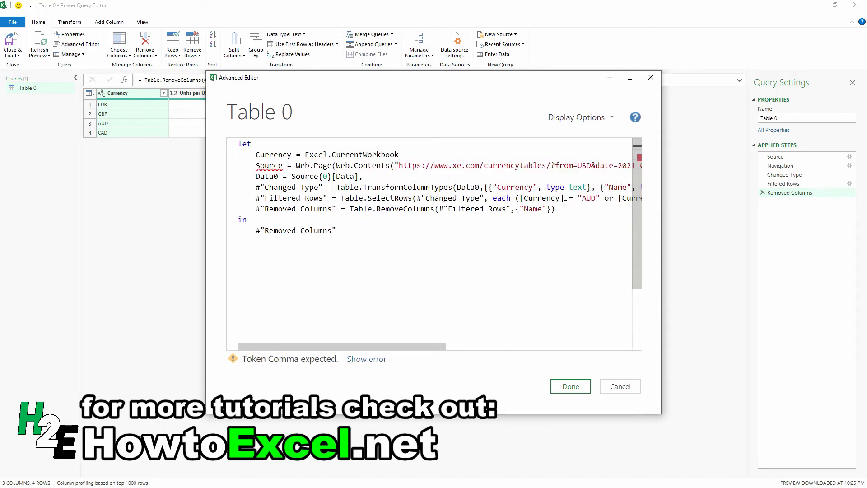
type("(){")
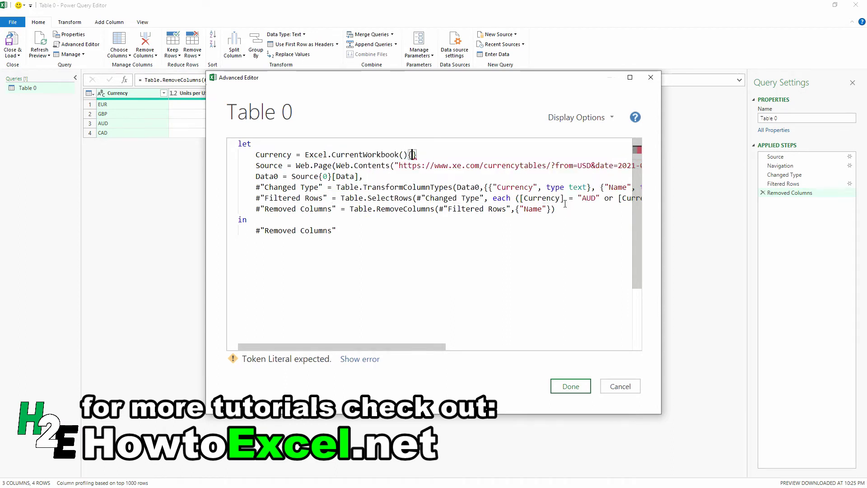
type("[Name=\"Currency\"")
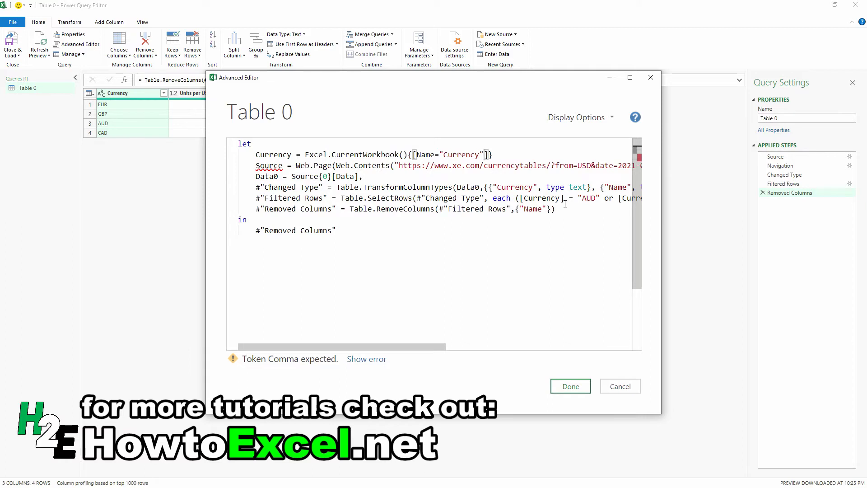
type("]}[Content]{0}")
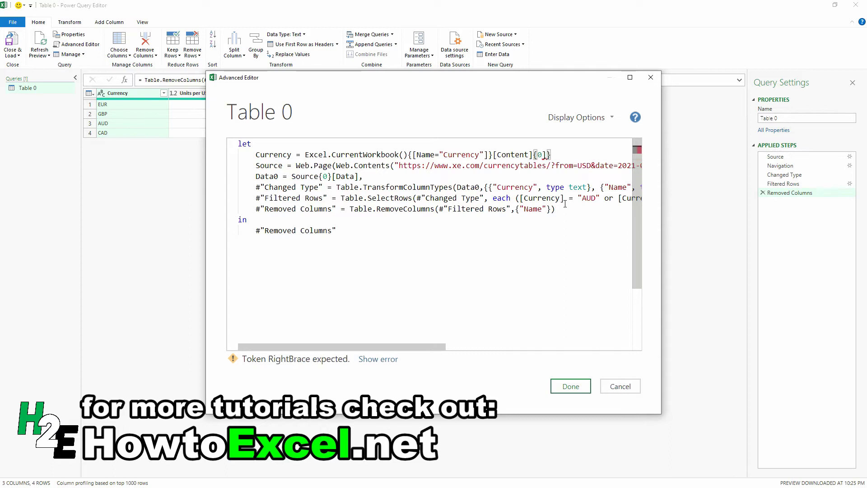
key("BackSpace")
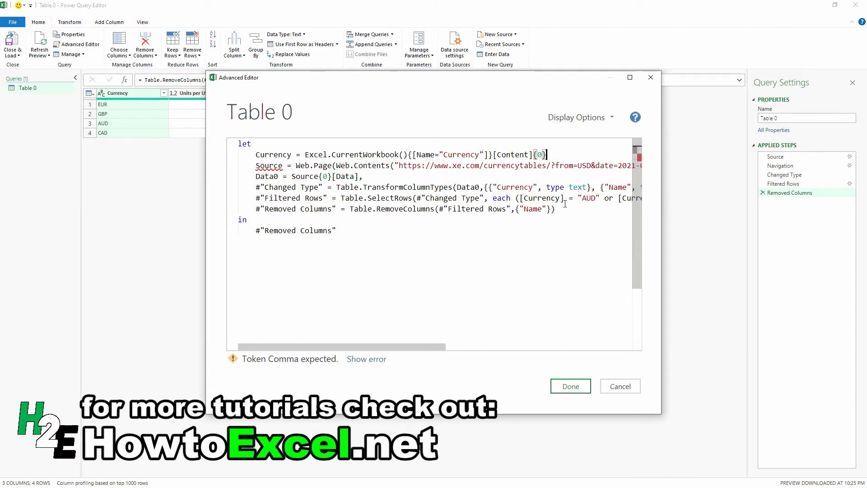
type("[Column1],")
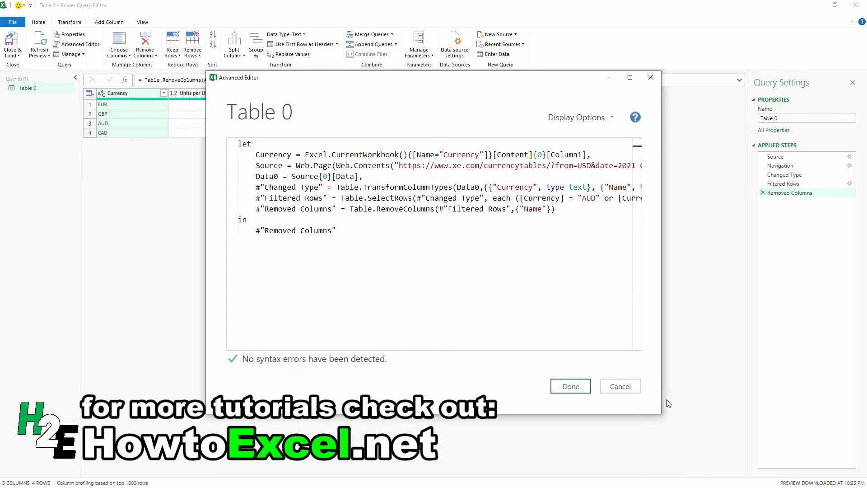
left_click_drag(661, 400, 799, 381)
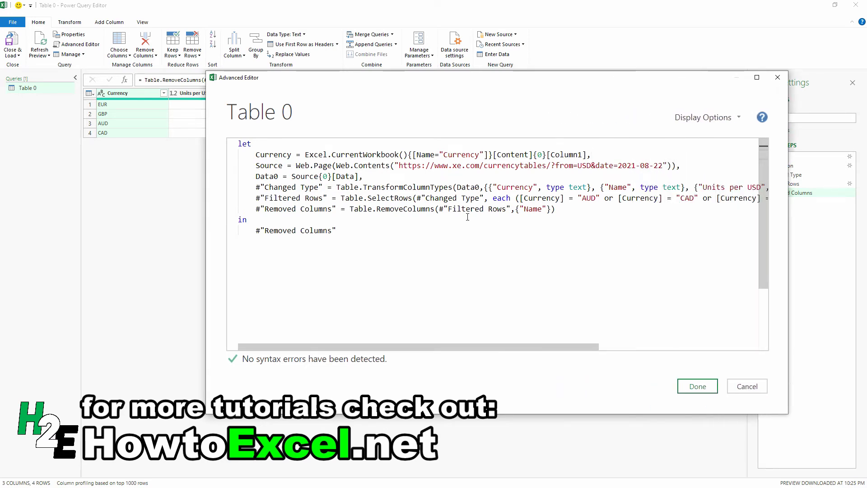
Step: Duplicate the Currency line in the query code and remove the extra indent and blank line
triple_click(556, 155)
key("ctrl+c")
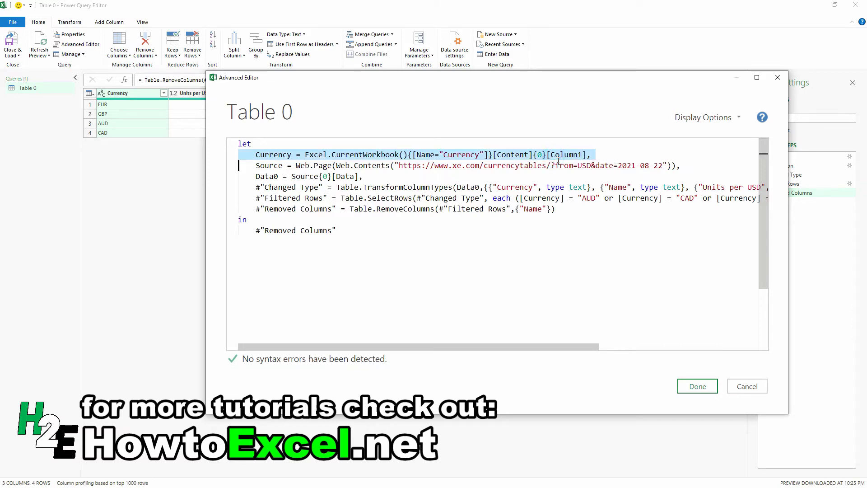
left_click(603, 156)
key("Return")
key("ctrl+v")
left_click(273, 166)
key("BackSpace")
left_click(238, 176)
key("BackSpace")
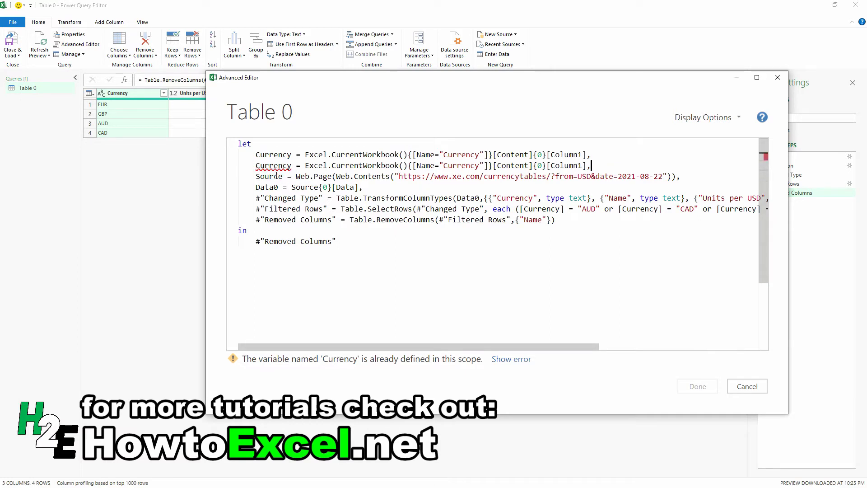
Step: Turn the copied line into a Date step that reads the workbook's Date range
double_click(273, 165)
type("Dat")
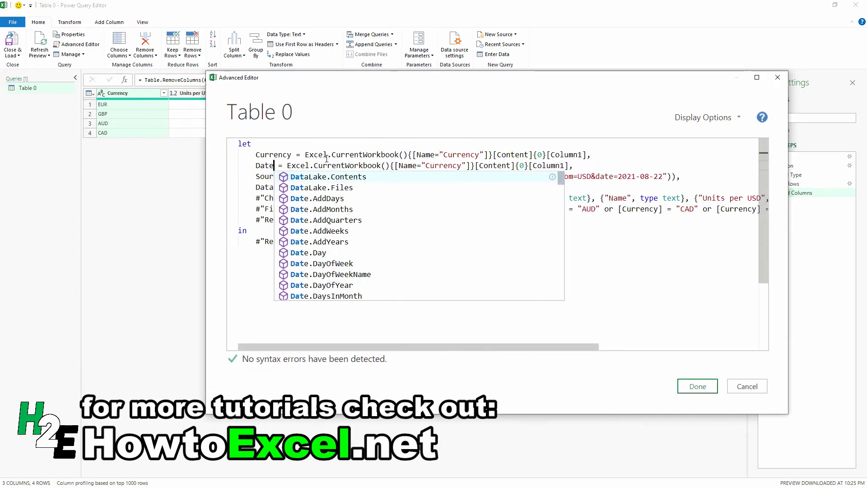
left_click(465, 169)
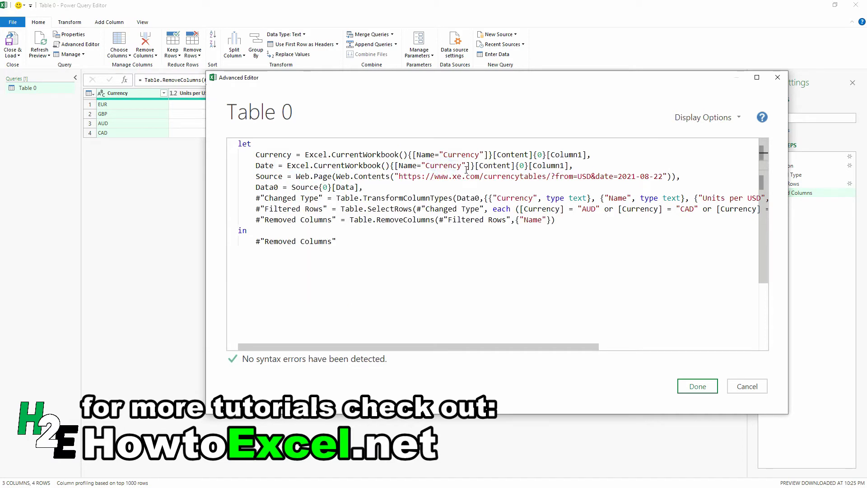
key("BackSpace")
key("BackSpace")
key("BackSpace")
key("BackSpace")
key("BackSpace")
key("BackSpace")
key("BackSpace")
key("BackSpace")
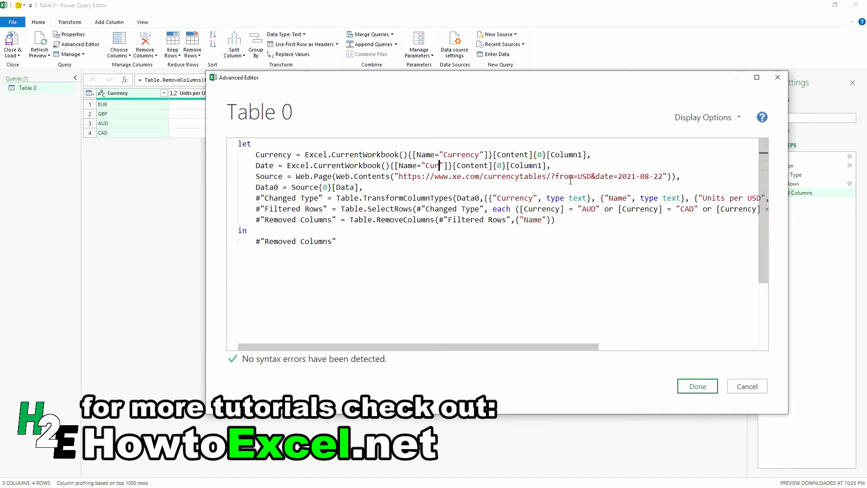
type("Date")
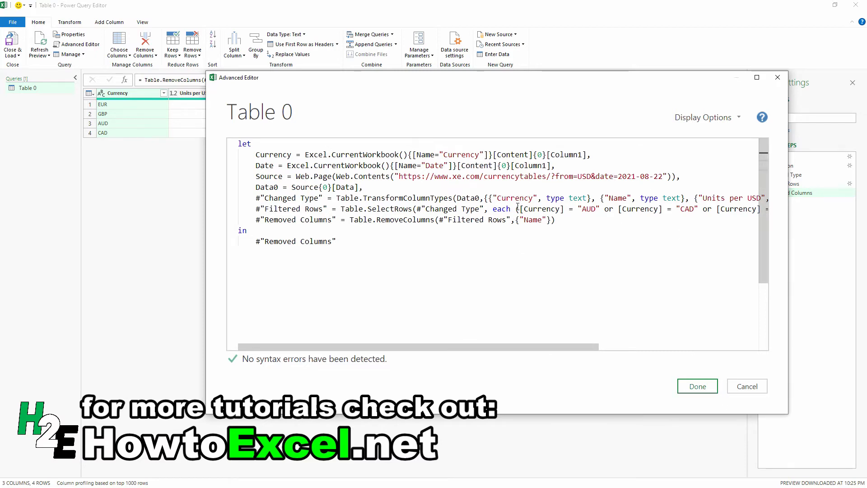
Step: Apply the code and confirm the Currency step returns USD and the Date step returns 2021-08-22
left_click(707, 388)
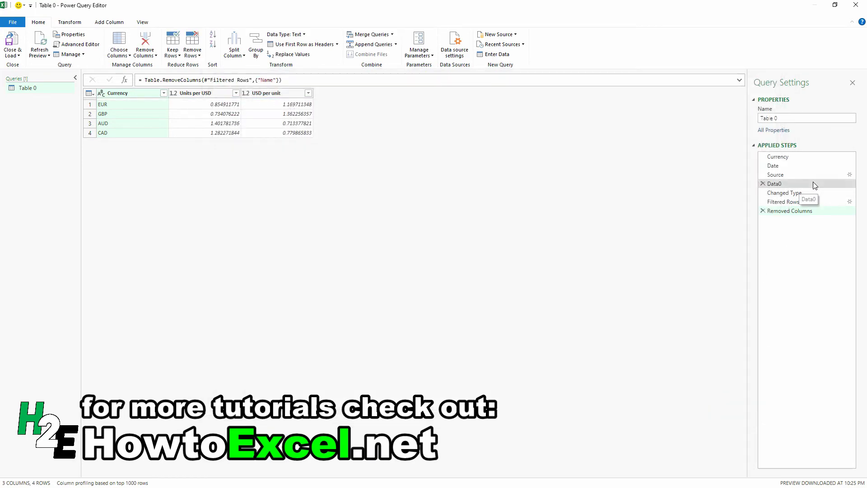
left_click(789, 158)
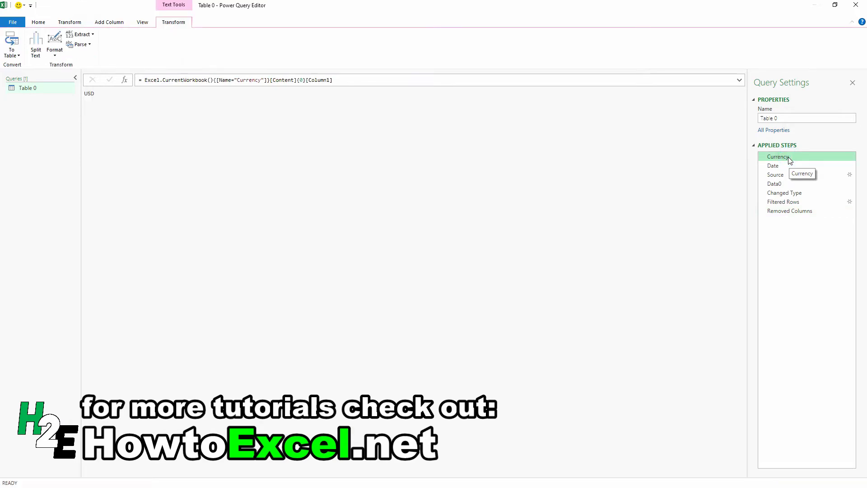
left_click(788, 175)
left_click(785, 166)
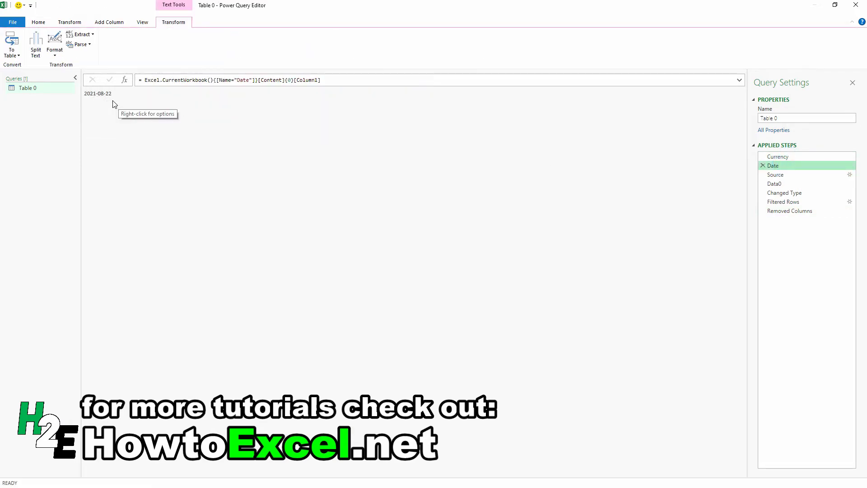
left_click(788, 158)
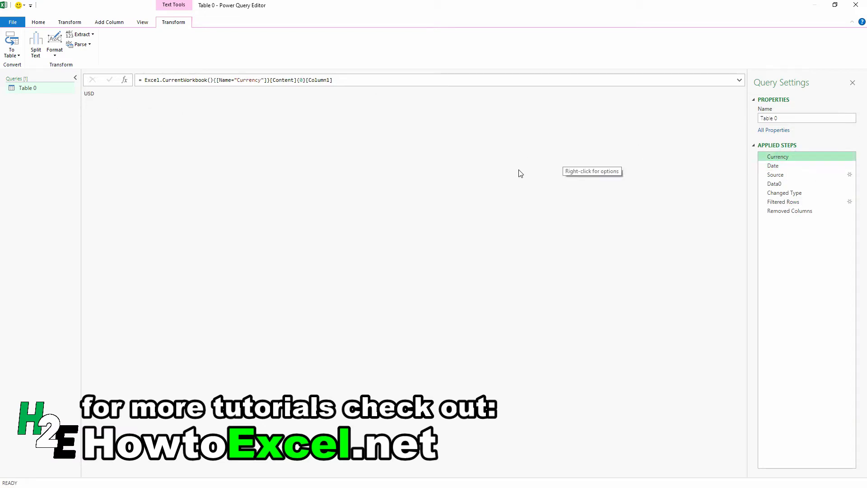
left_click(39, 23)
Step: In the Advanced Editor, replace USD in the xe.com URL with "&Currency&"
left_click(81, 45)
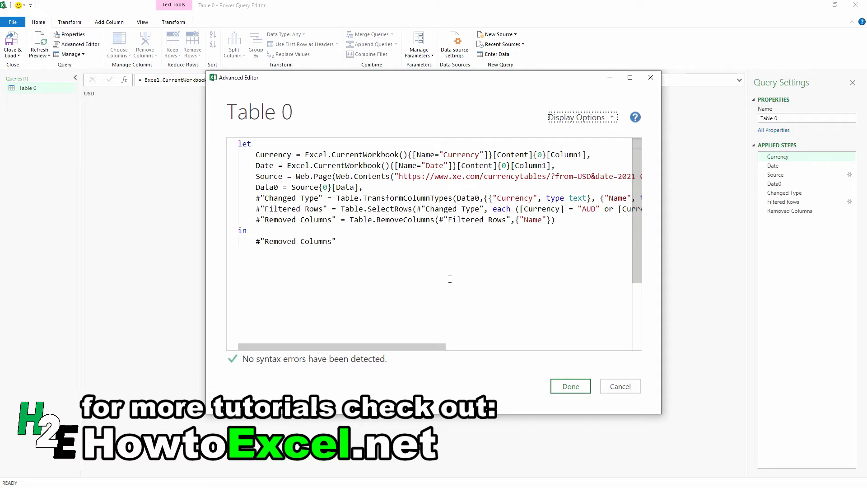
left_click(420, 347)
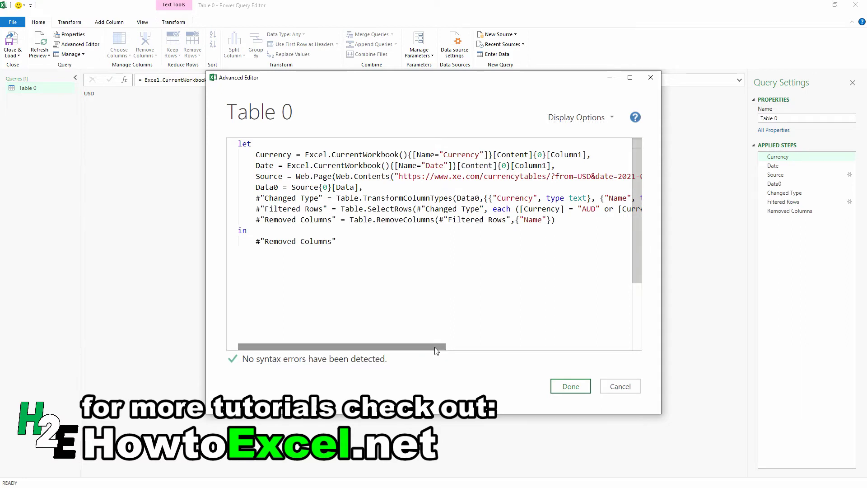
left_click_drag(434, 345, 510, 346)
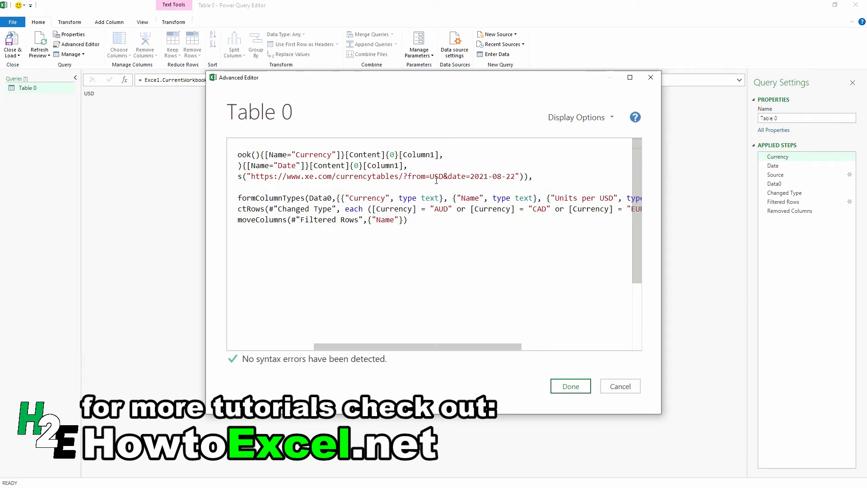
type("\"")
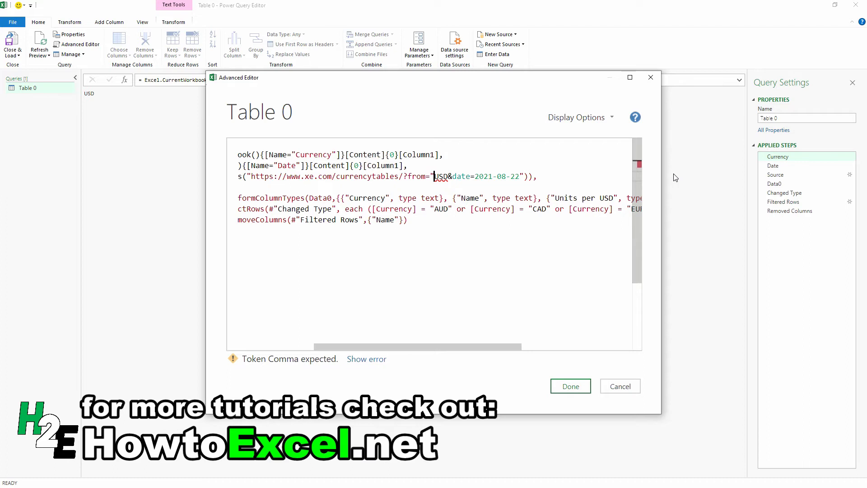
type("&")
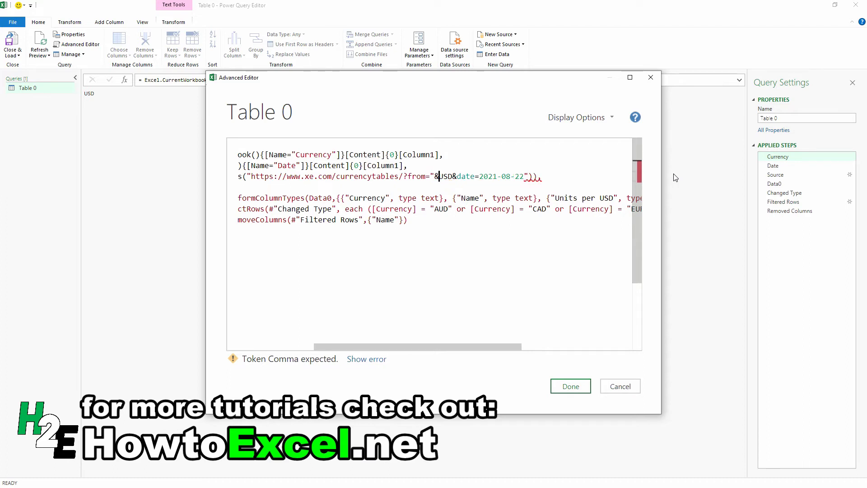
type("Currenc")
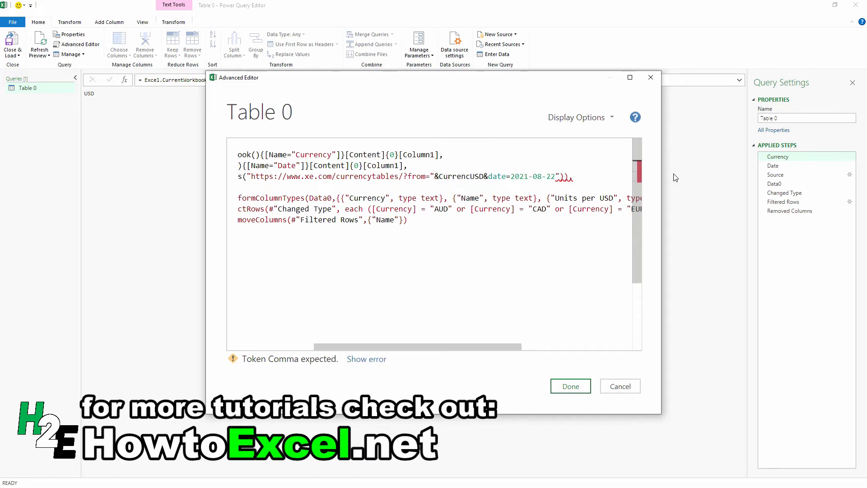
type("y&")
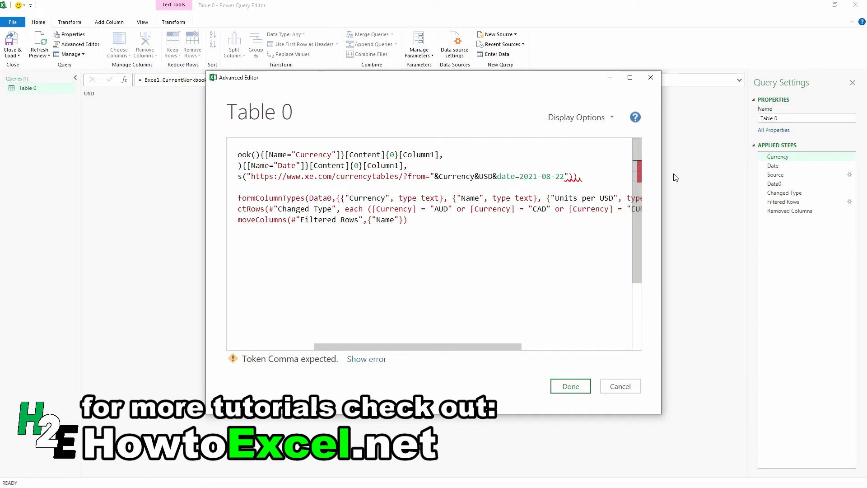
type("\"")
key("Delete")
key("Delete")
key("Delete")
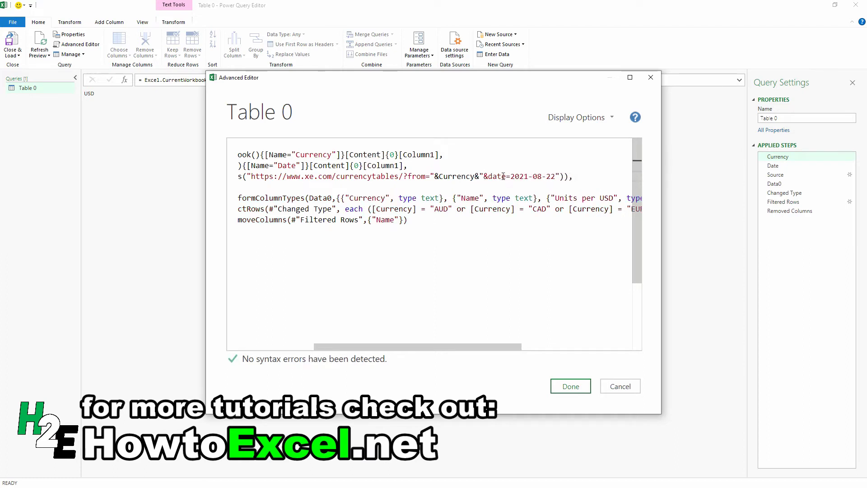
Step: Replace 2021-08-22 in the URL with "&Date and apply the edited code
left_click(512, 177)
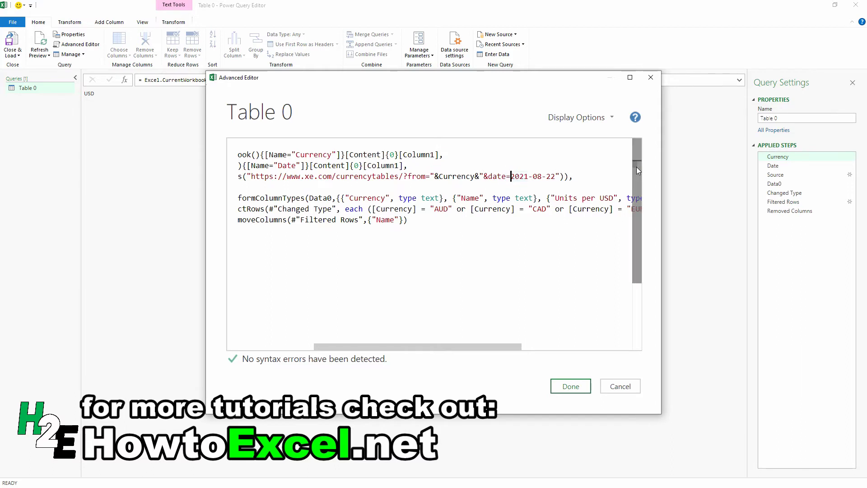
type("\"")
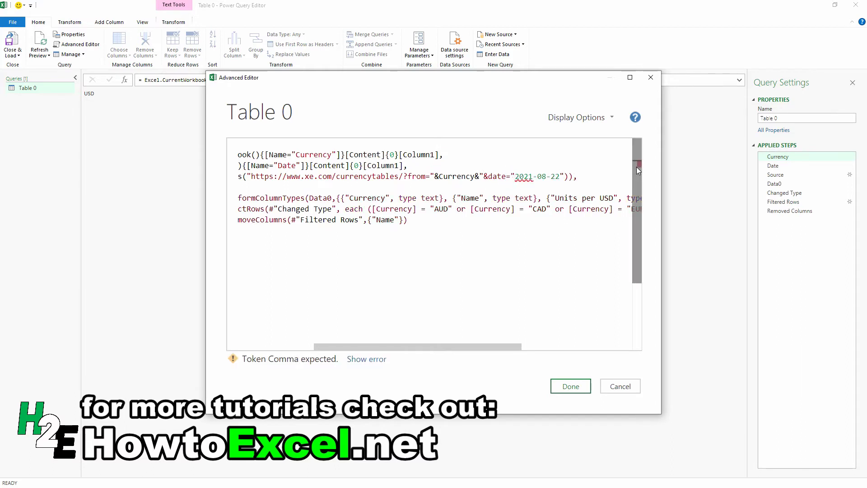
type("&Date")
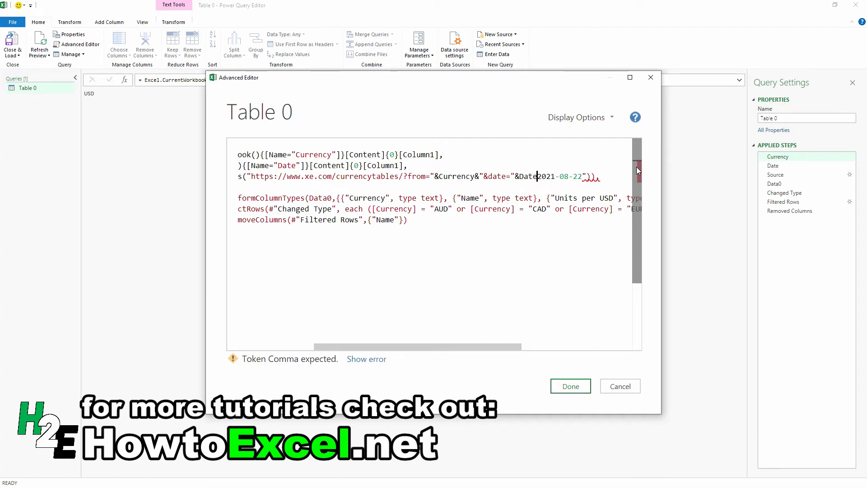
key("Delete")
key("Delete")
key("Delete")
key("Delete")
key("Delete")
key("Delete")
key("Delete")
key("Delete")
key("Delete")
key("Delete")
key("Delete")
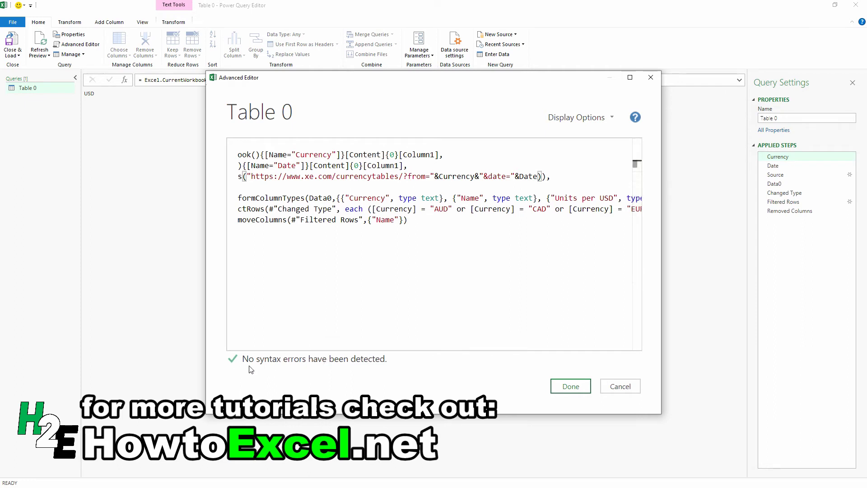
left_click(574, 387)
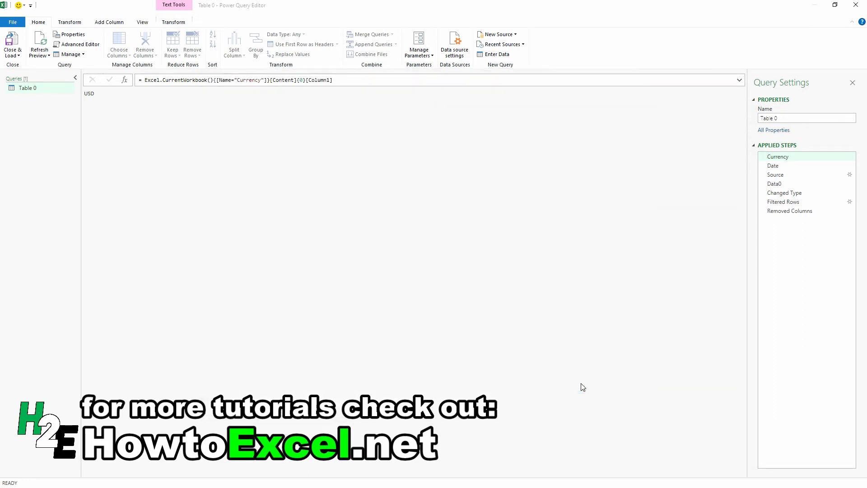
left_click(783, 176)
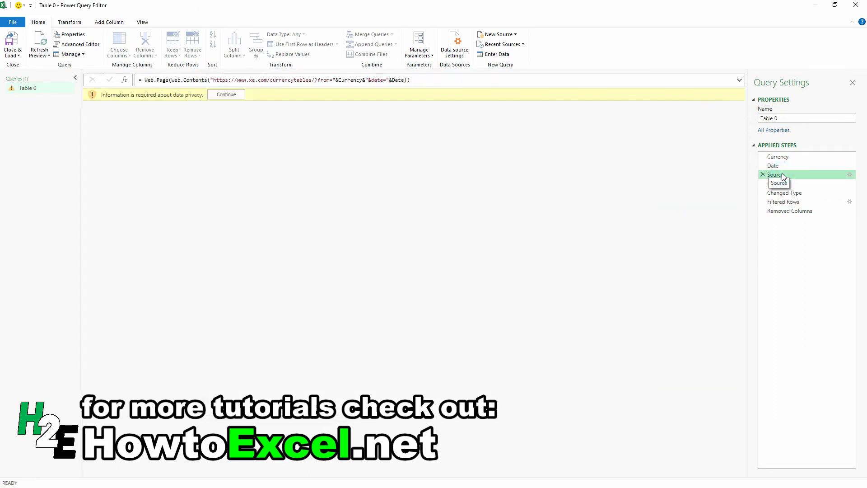
Step: Set the privacy levels of both xe.com and the current workbook to Public and save
left_click(226, 95)
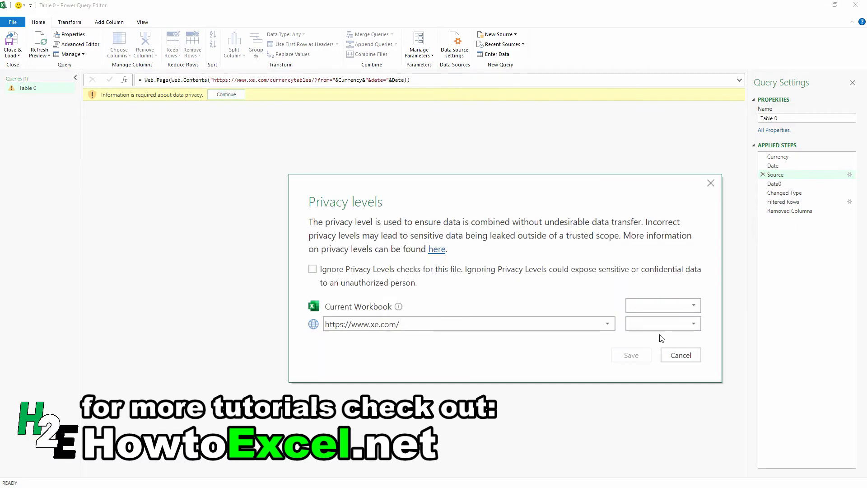
left_click(694, 324)
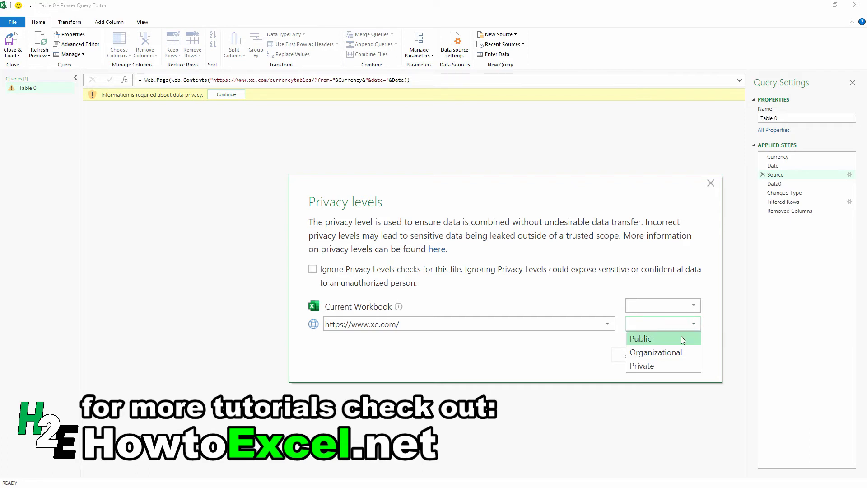
left_click(681, 336)
left_click(692, 306)
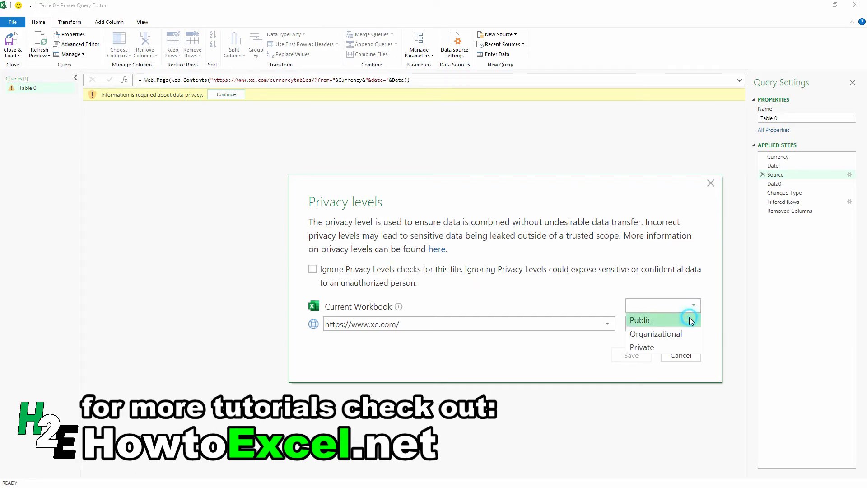
left_click(690, 317)
left_click(644, 355)
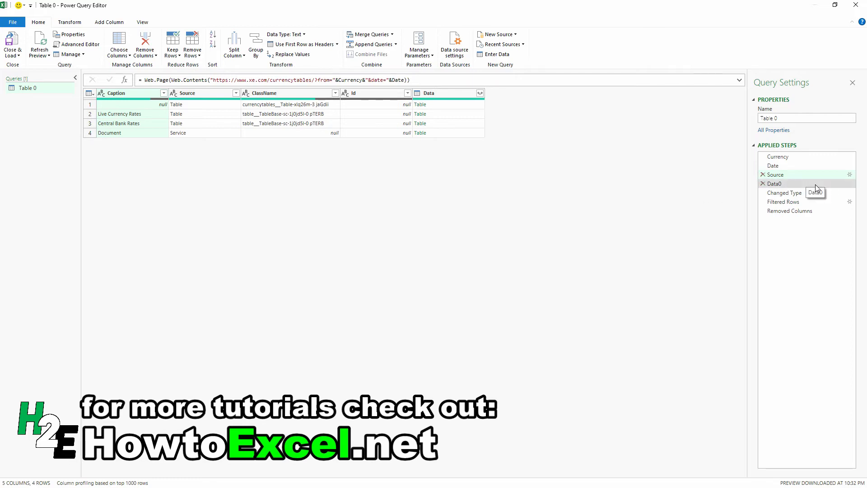
Step: Preview the Data0 table, then the Changed Type step's 171 currency rows
left_click(782, 184)
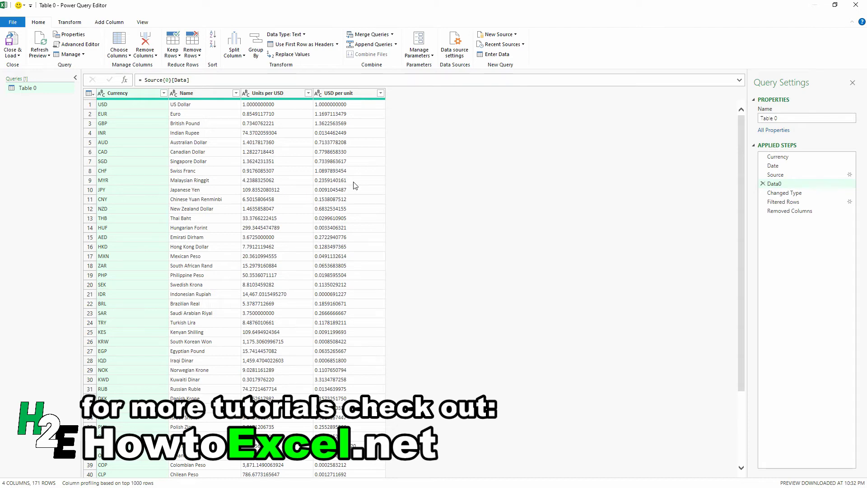
left_click(809, 193)
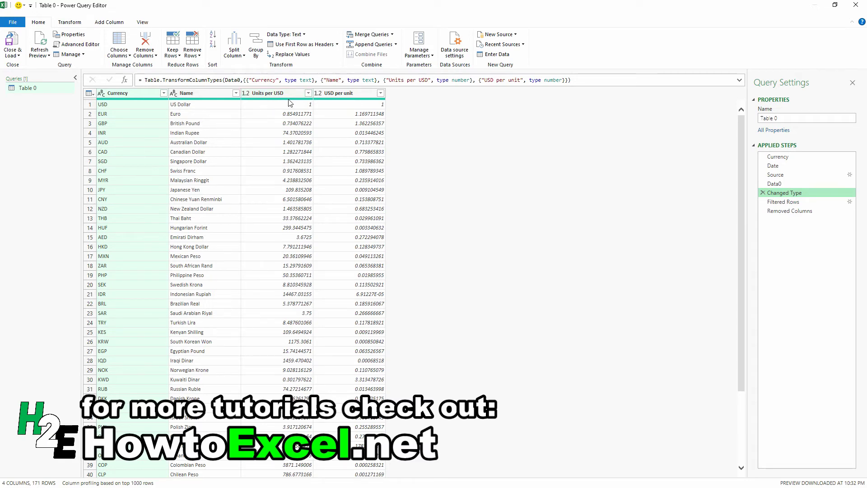
mouse_move(290, 103)
Step: Delete the Changed Type step from Applied Steps and confirm the deletion
left_click(763, 193)
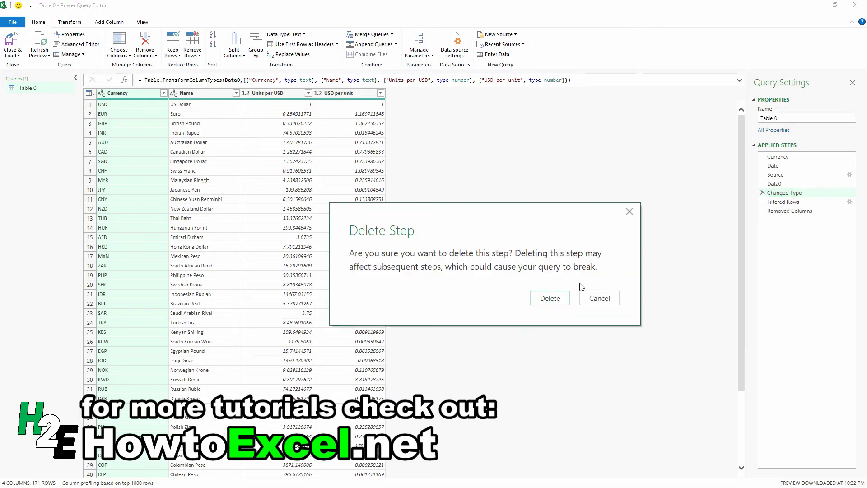
left_click(562, 299)
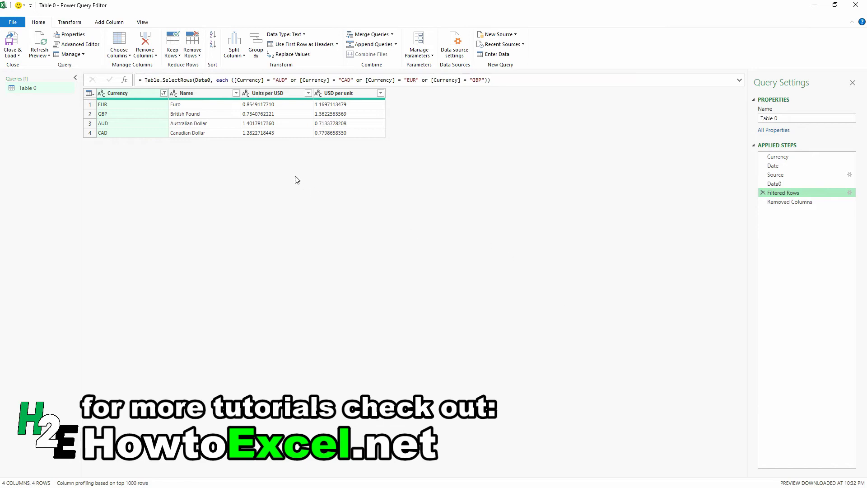
Step: Load the query results into the worksheet and set the Currency cell F1 to AUD
left_click(3, 41)
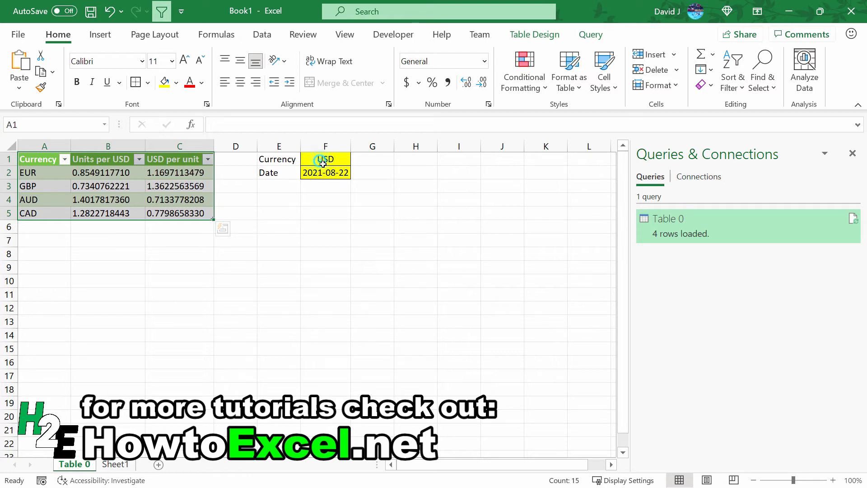
left_click(323, 163)
type("AUD")
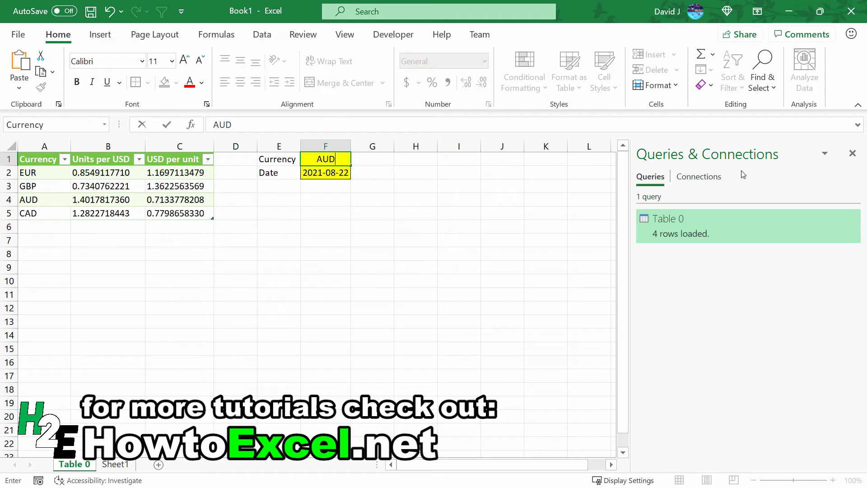
key("Return")
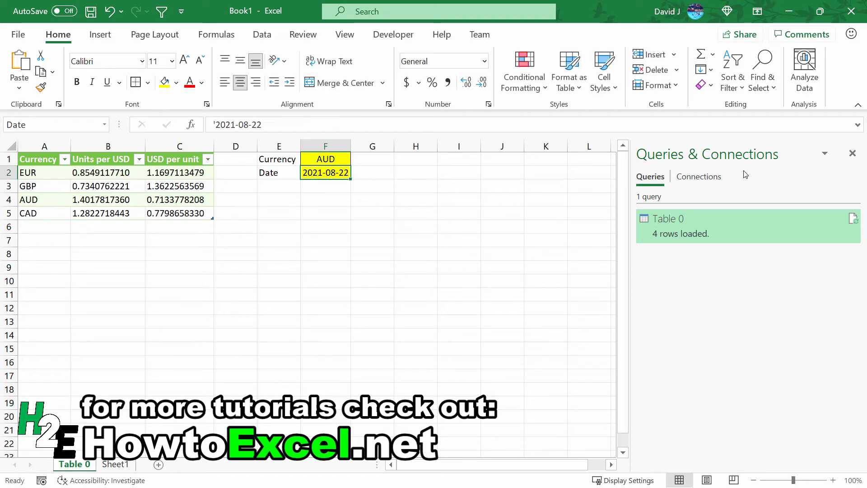
Step: Change the date in F2 to 2021-07-31
left_click_drag(239, 125, 262, 124)
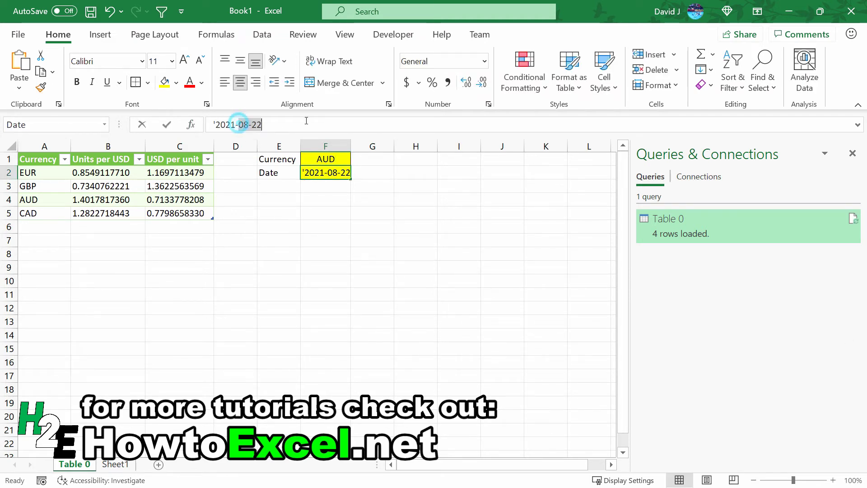
type("07-31")
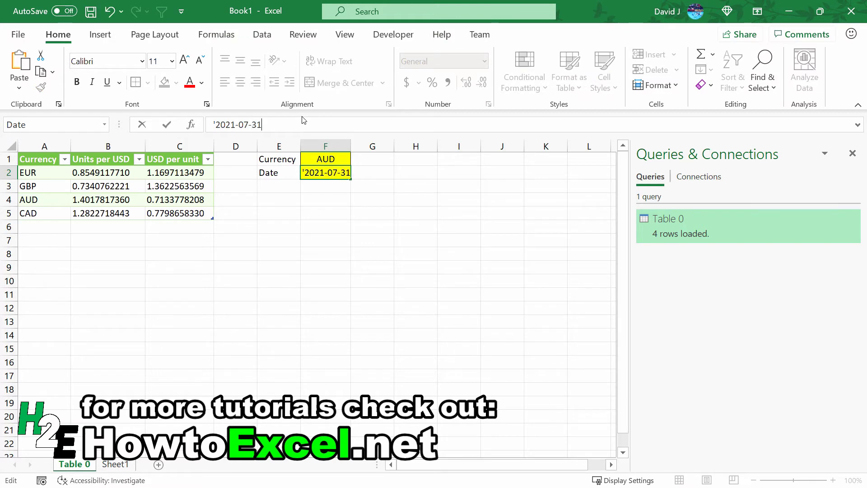
key("Return")
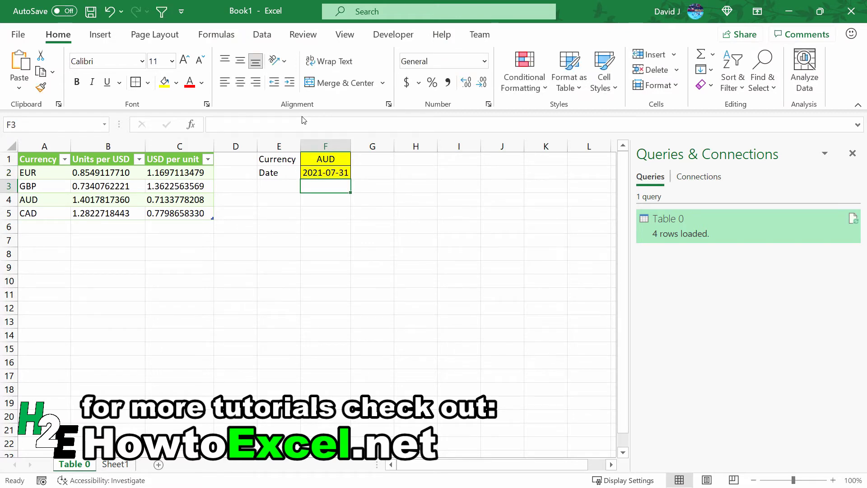
Step: Refresh All on the Data tab to reload Table 0 with AUD rates for 2021-07-31
left_click(268, 38)
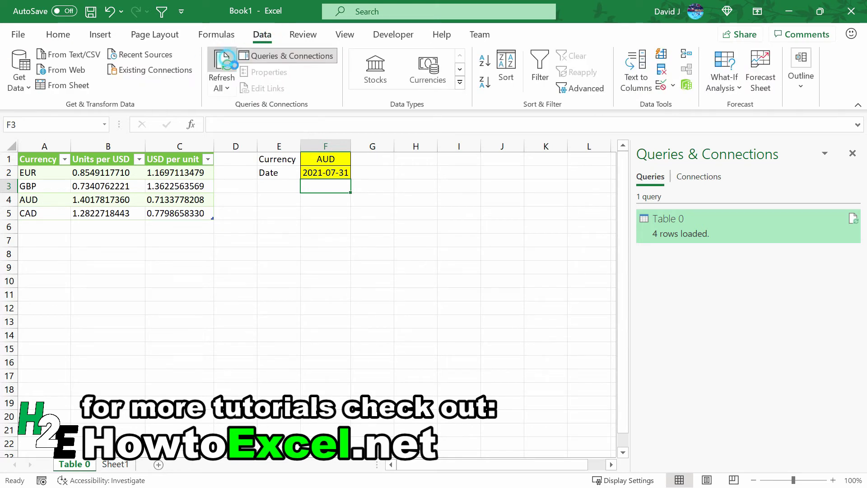
left_click(222, 68)
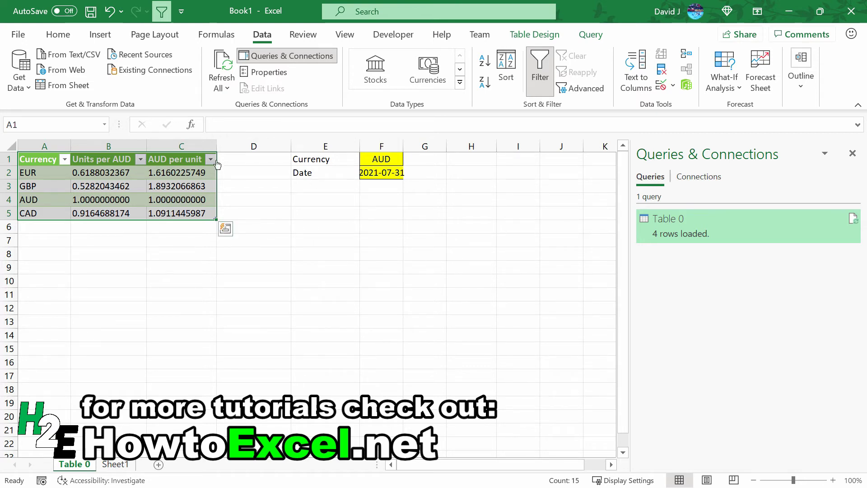
left_click(52, 176)
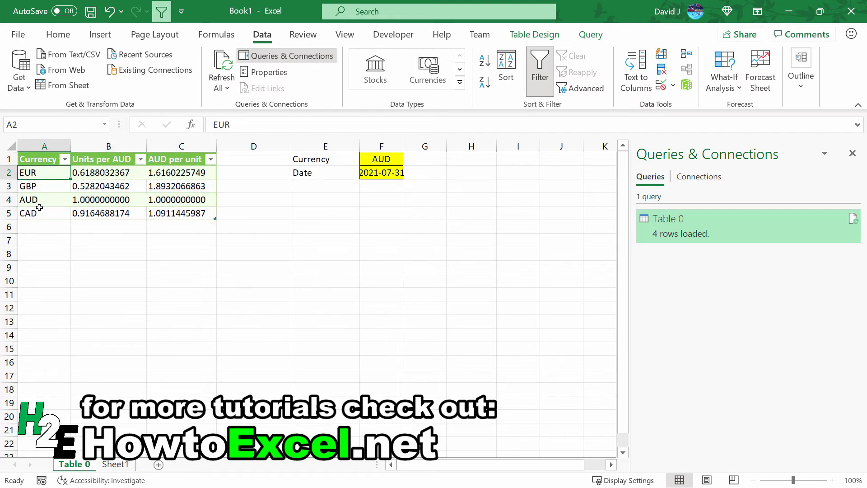
left_click(54, 202)
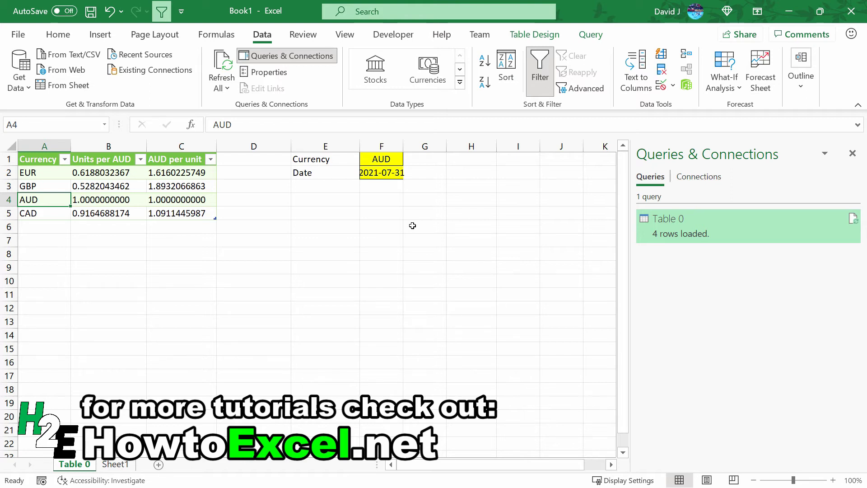
Step: Enter the heading Currencies in H1 with AUD, CAD, EUR, GBP and USD below it
left_click(472, 171)
left_click(474, 162)
type("C")
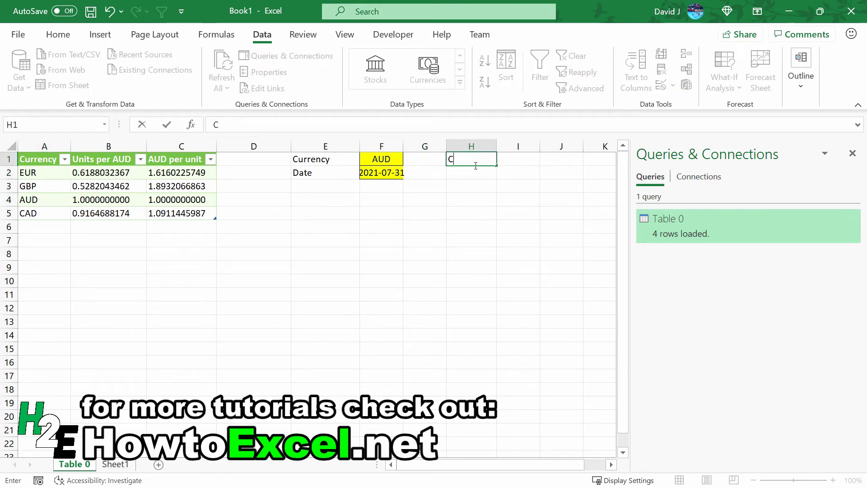
type("urrencies")
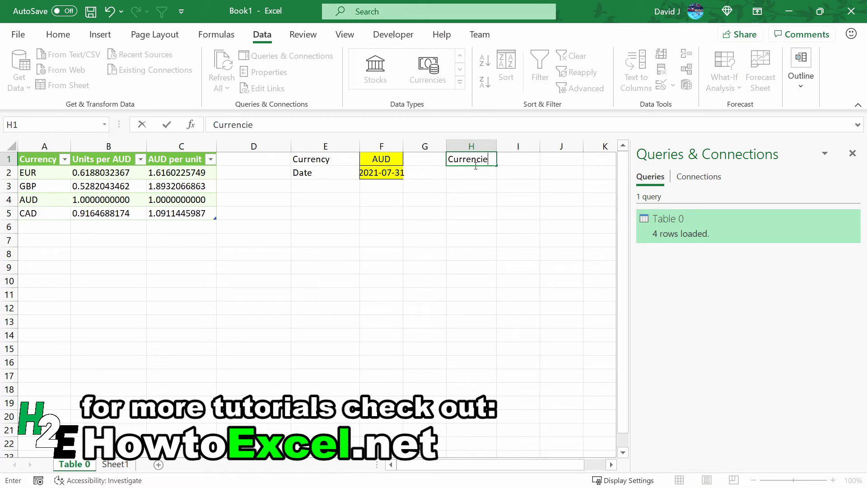
key("Return")
type("AUD")
key("Return")
type("CAD")
key("Return")
type("EUR")
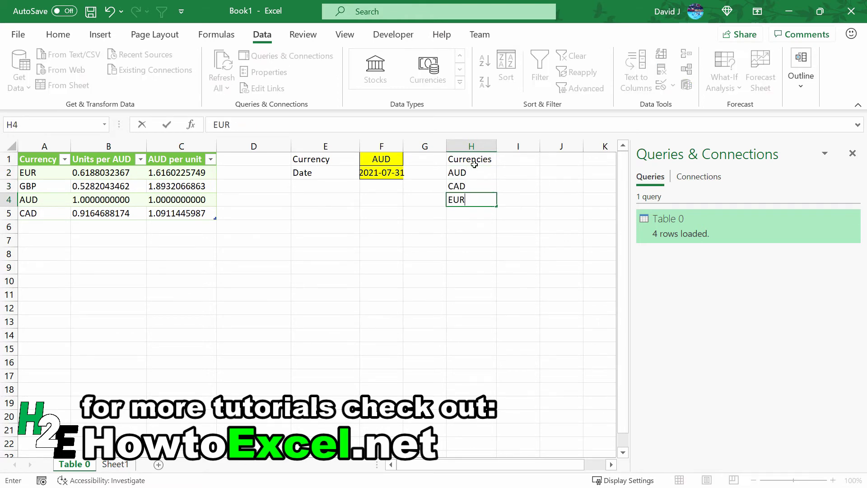
key("Return")
type("GBP")
key("Return")
type("USD")
key("Return")
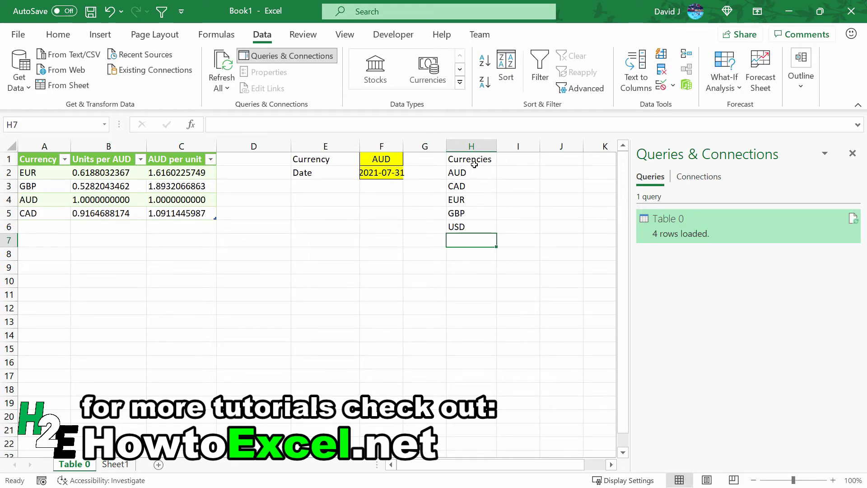
left_click(470, 201)
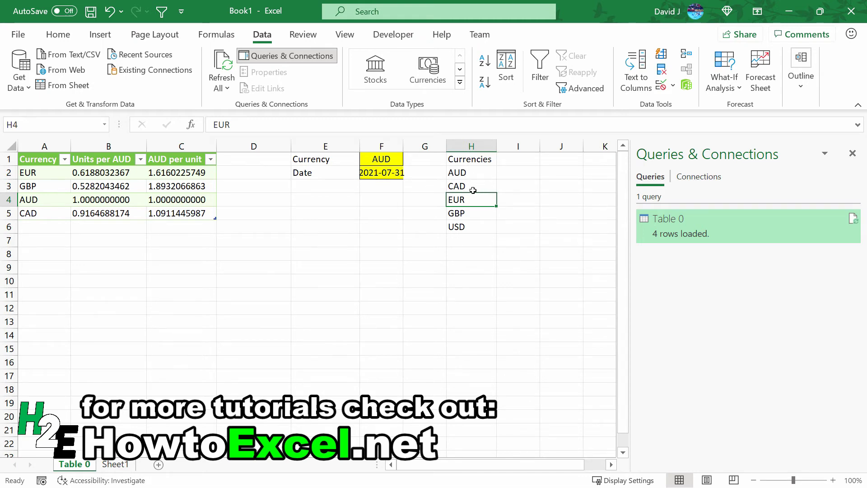
Step: Create a table with headers from the Currencies list as a new Power Query query
left_click(77, 85)
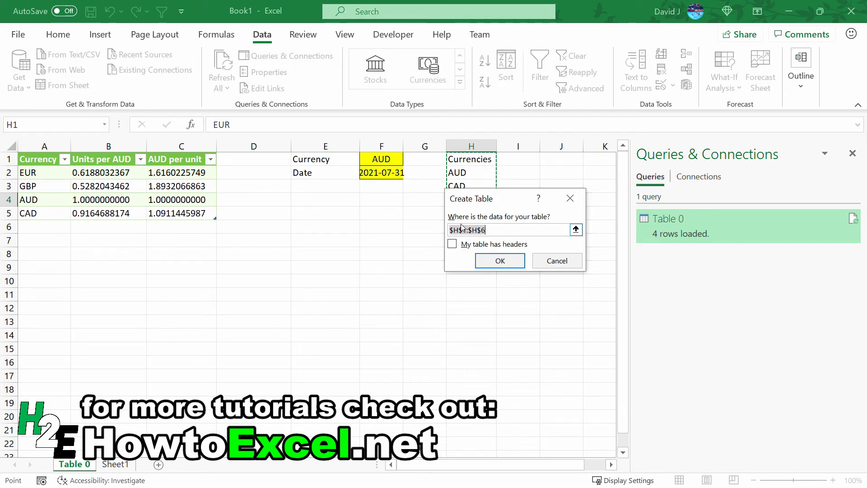
left_click_drag(513, 203, 344, 231)
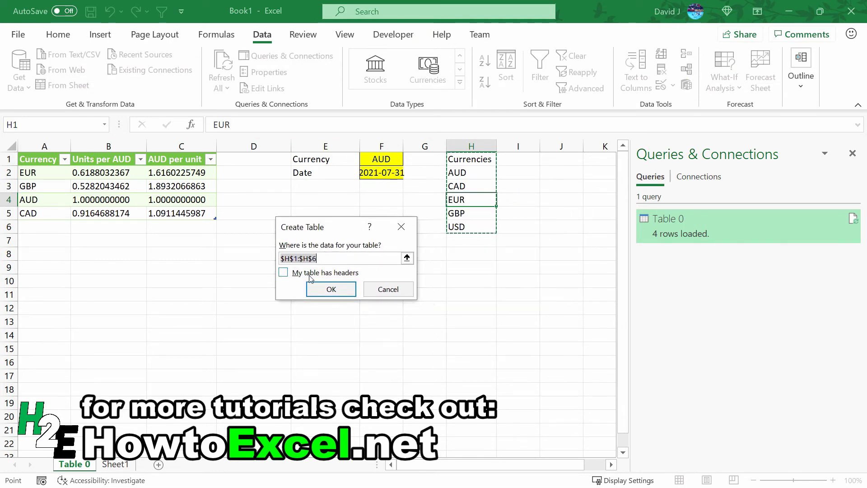
left_click(284, 272)
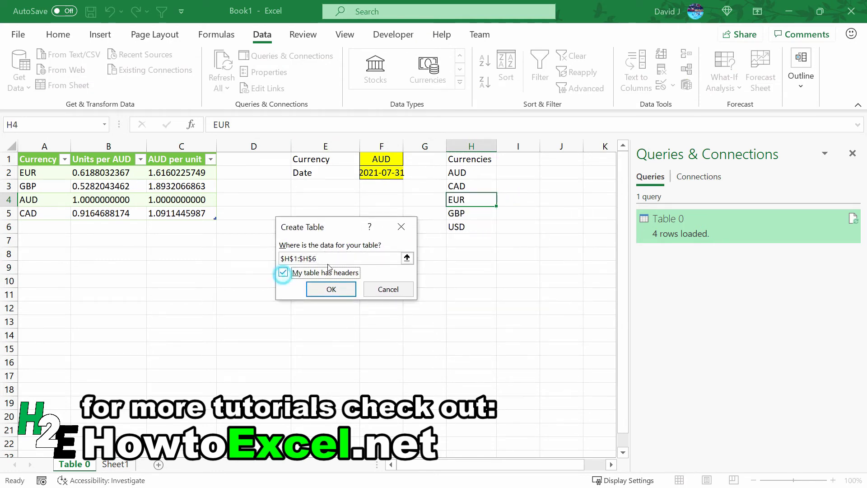
left_click(333, 292)
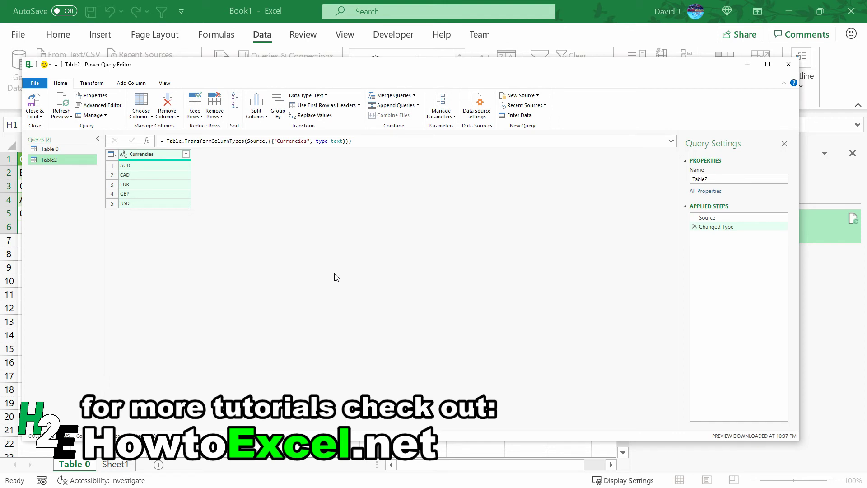
Step: Rename the new Table2 query to fxTable
right_click(54, 160)
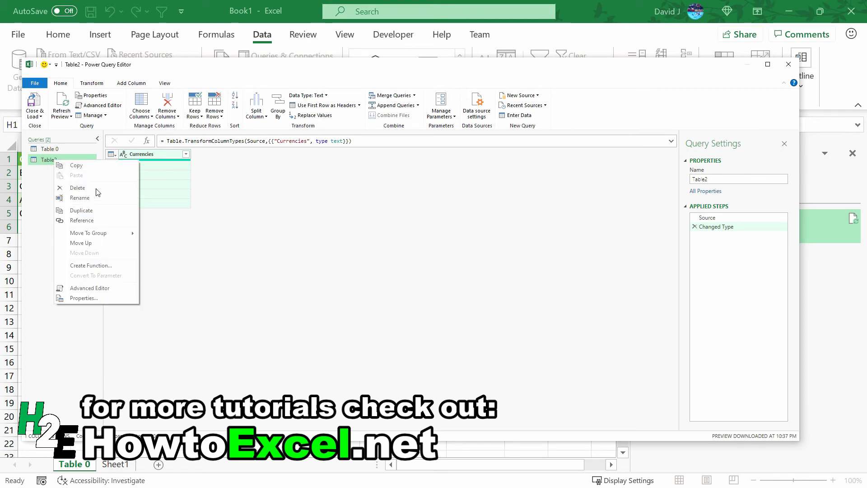
left_click(99, 199)
type("fxTable")
key("Return")
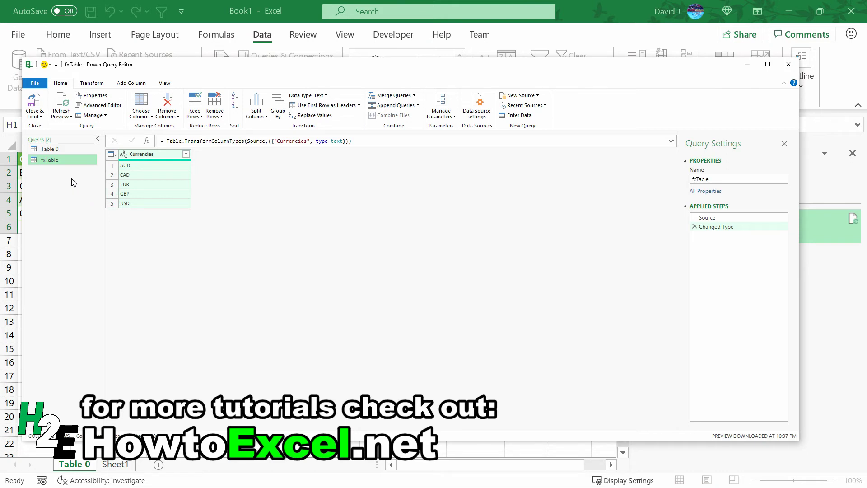
Step: Delete the Filtered Rows step from the Table 0 query so every currency returns
left_click(58, 150, "ctrl")
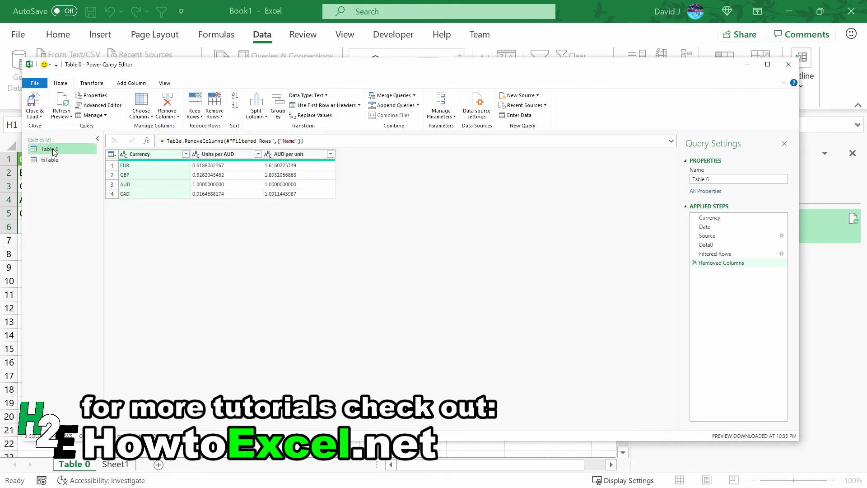
left_click(711, 255)
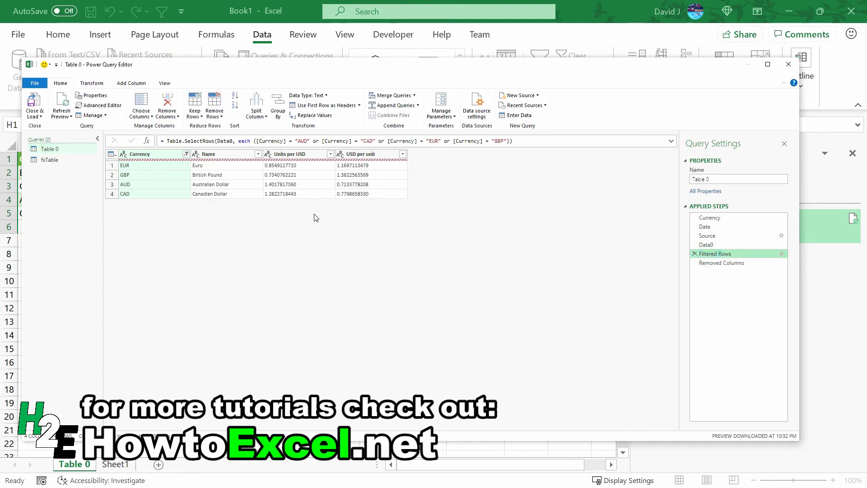
left_click(695, 253)
left_click(559, 296)
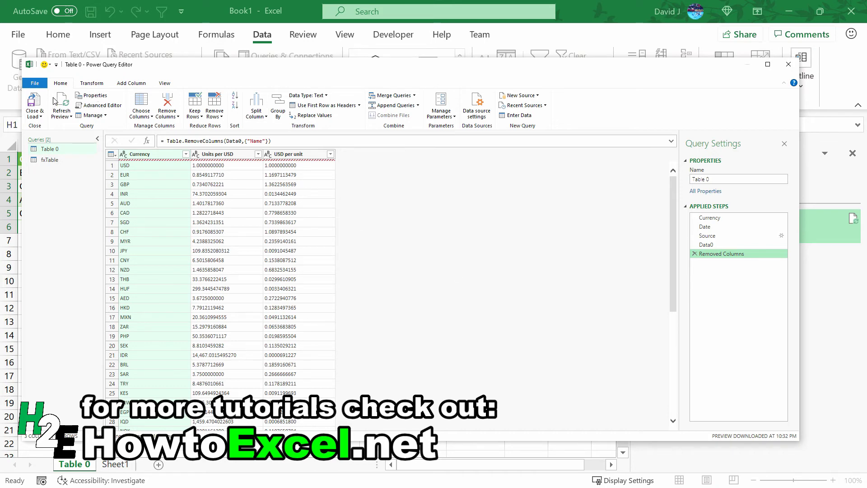
Step: Left-outer merge Table 0 with fxTable, matching Table 0's Currency to fxTable's Currencies
left_click(394, 96)
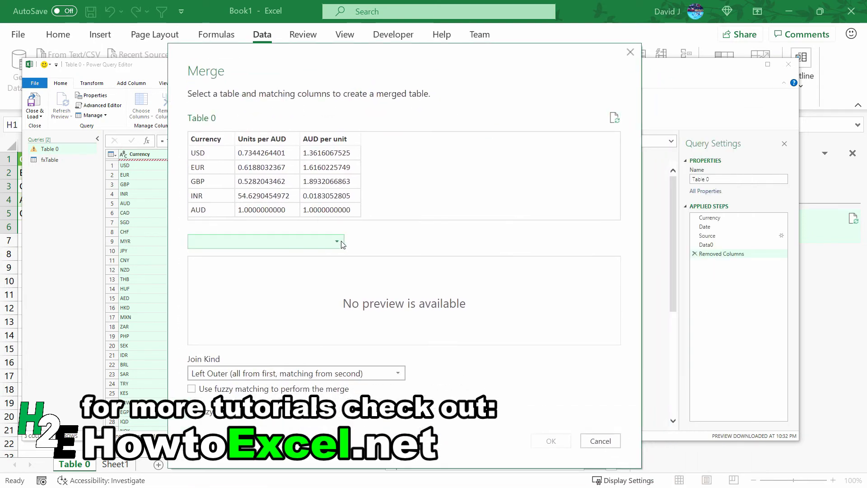
left_click(337, 242)
left_click(274, 267)
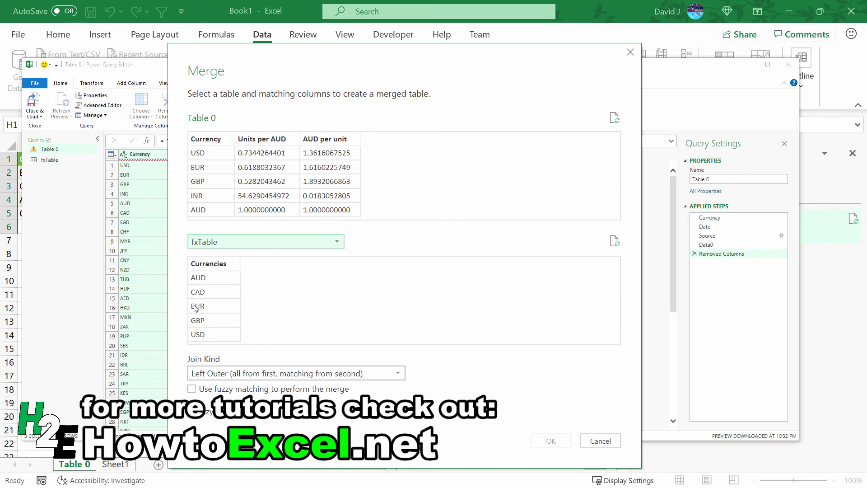
left_click(233, 263)
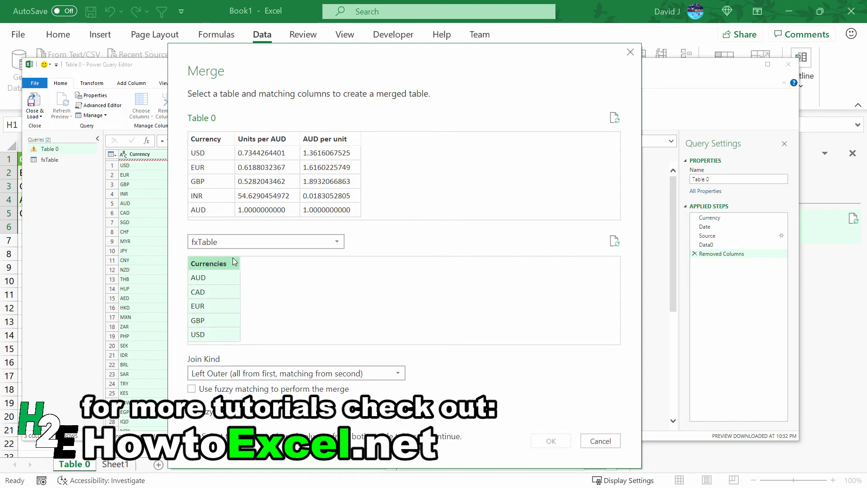
left_click(223, 140)
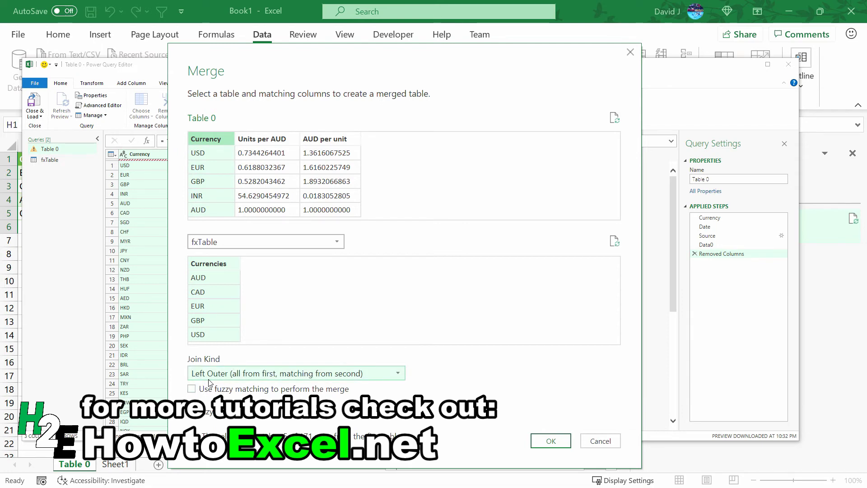
left_click(565, 442)
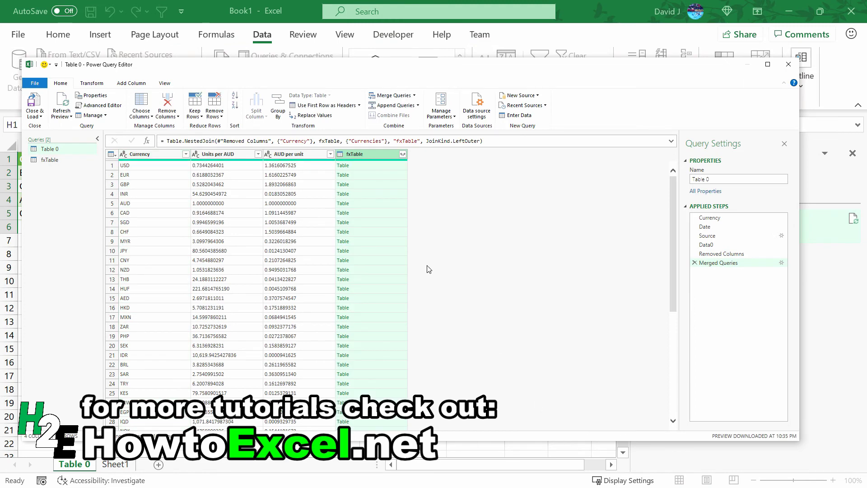
Step: Expand fxTable's Currencies column and filter out nulls, leaving USD, AUD, EUR, CAD and GBP
left_click(402, 155)
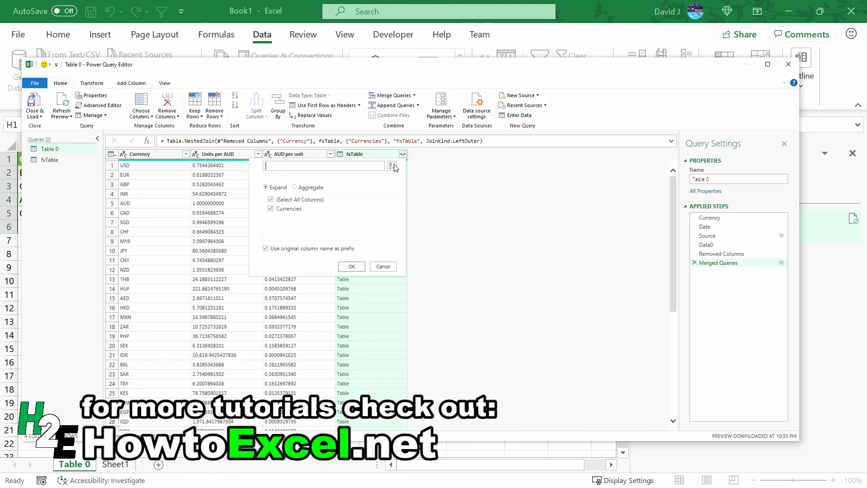
left_click(353, 267)
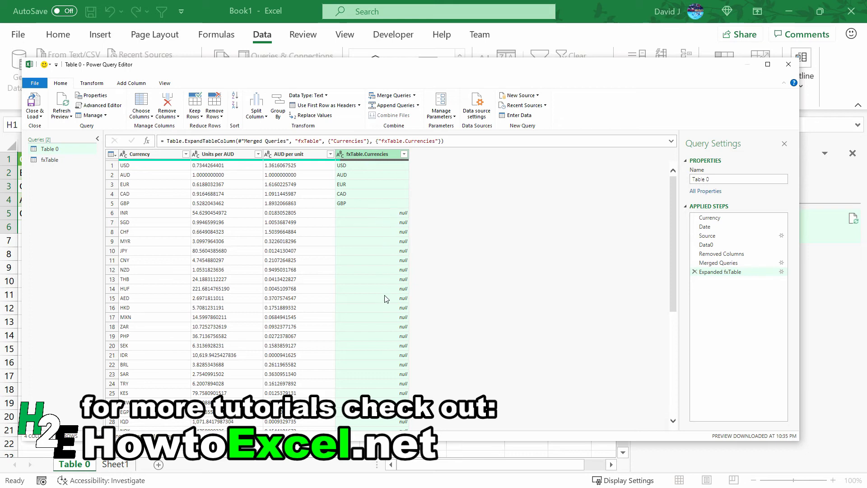
left_click(405, 154)
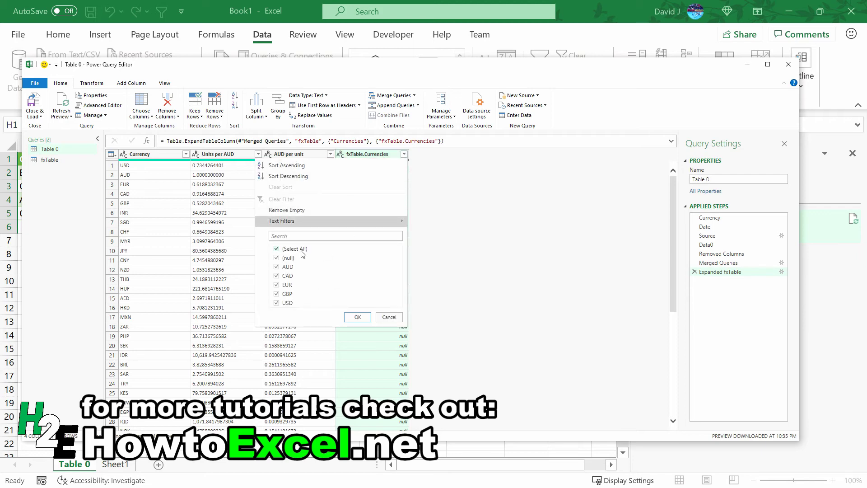
left_click(277, 258)
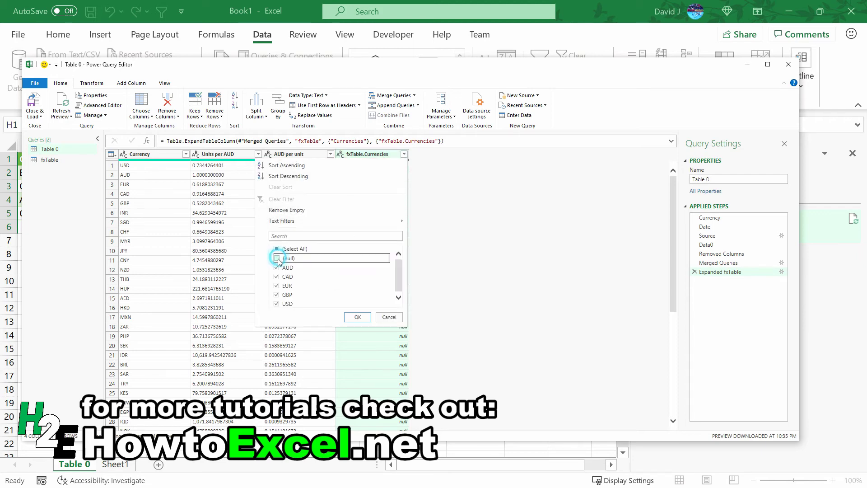
left_click(358, 318)
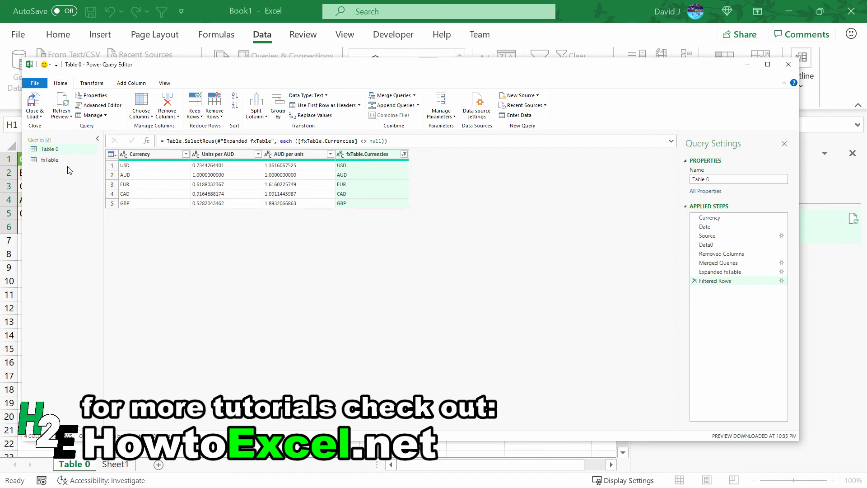
Step: Remove the fxTable.Currencies column from the Table 0 query
right_click(371, 157)
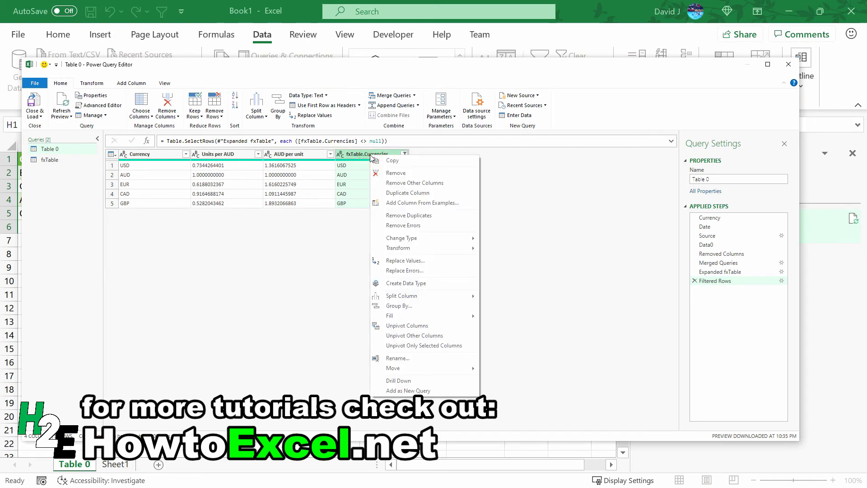
left_click(397, 174)
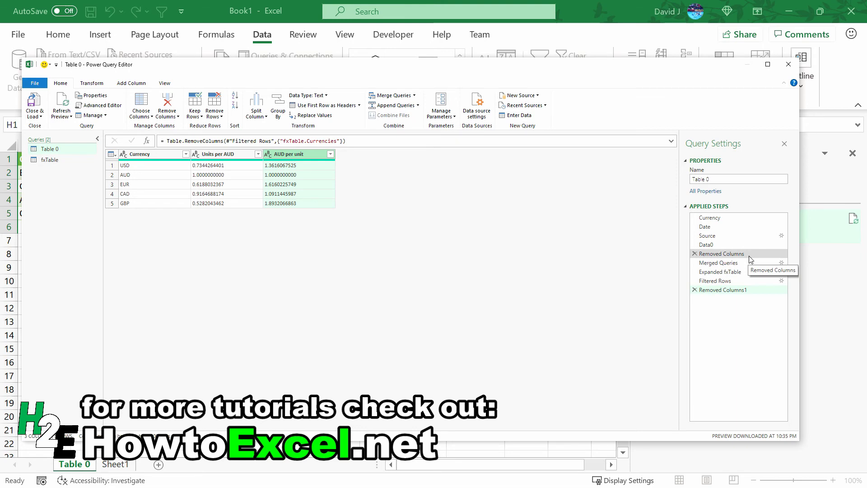
Step: Close & Load the query onto the Table 0 sheet and delete the fxTable worksheet
left_click(33, 101)
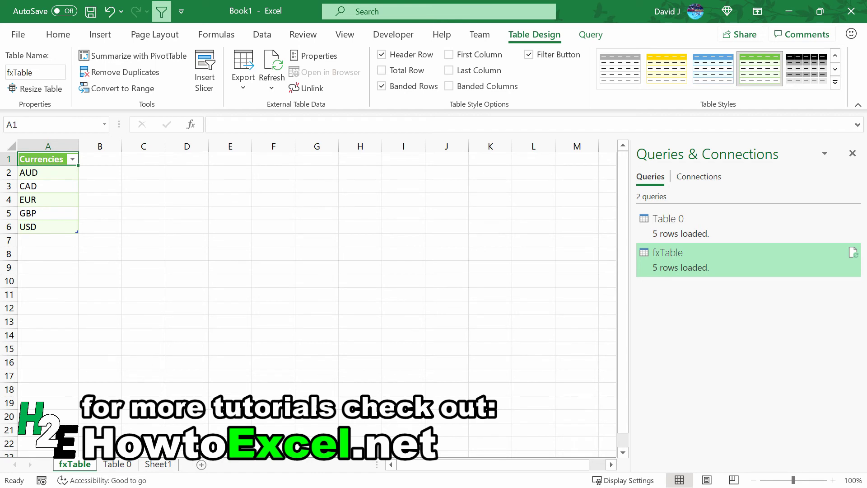
right_click(88, 467)
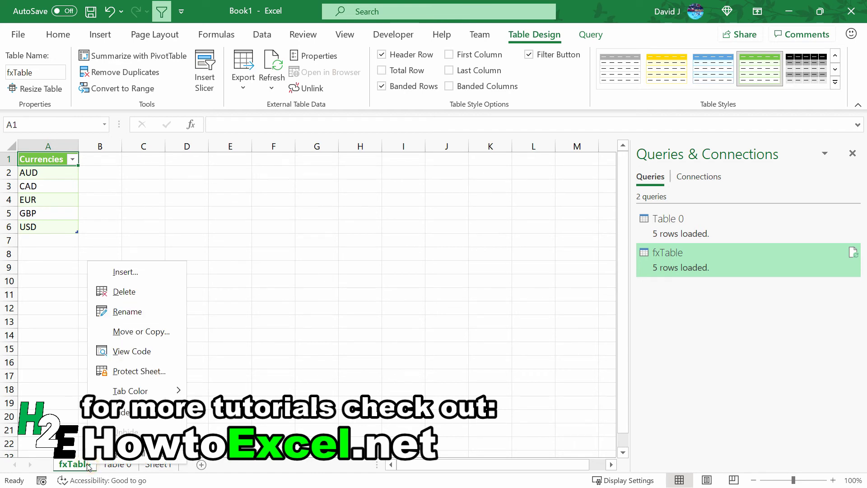
left_click(151, 297)
left_click(408, 292)
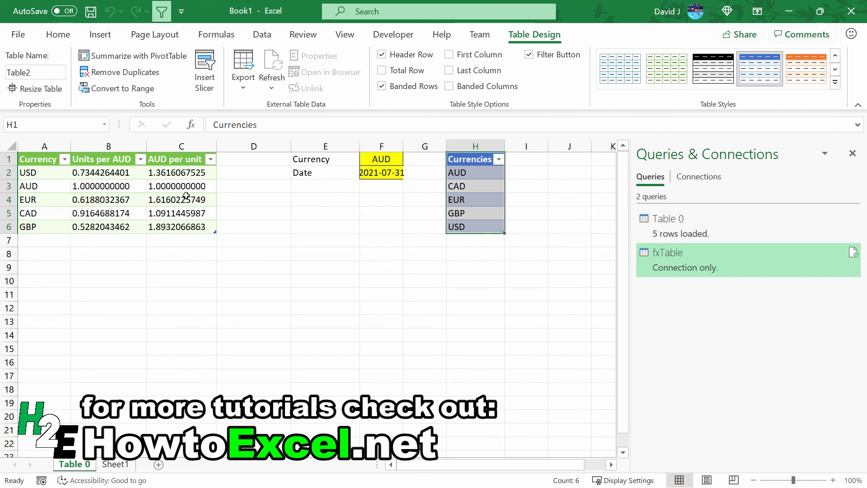
Step: Set the Currency input F1 to EUR and the date F2 to 2021-01-01, autofitting column F
left_click_drag(479, 186, 484, 216)
left_click(385, 159)
type("EUR")
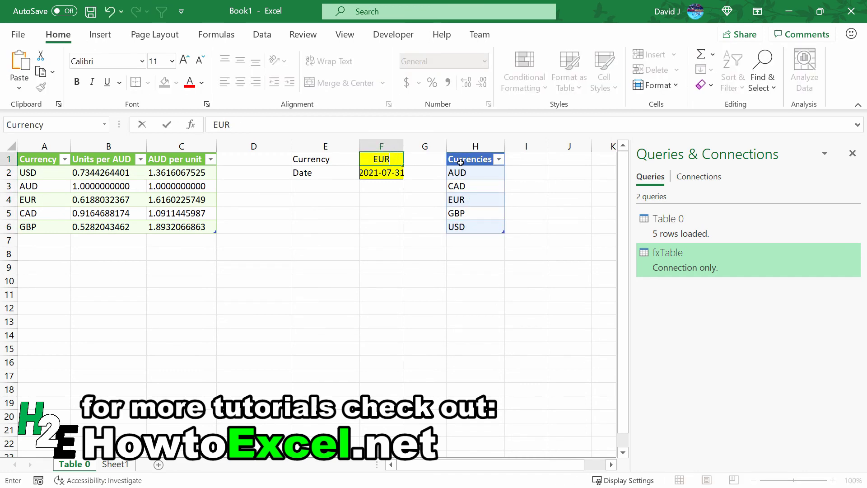
key("Return")
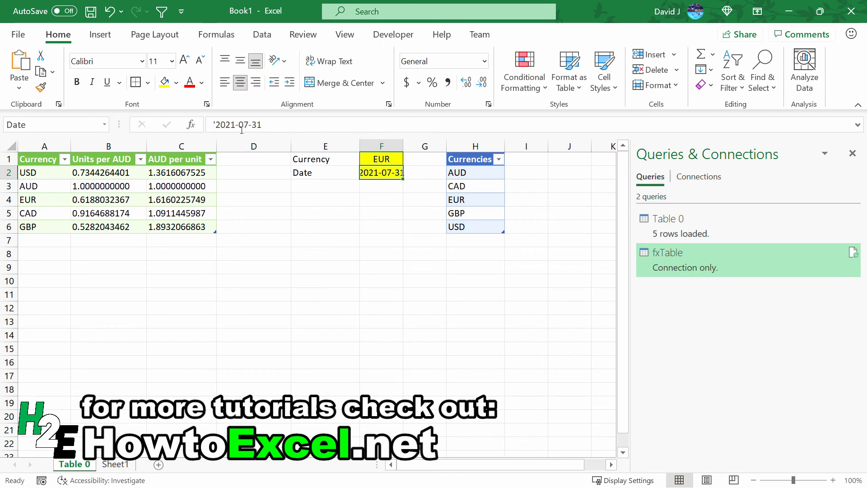
left_click_drag(238, 126, 295, 133)
type("01-01")
key("Return")
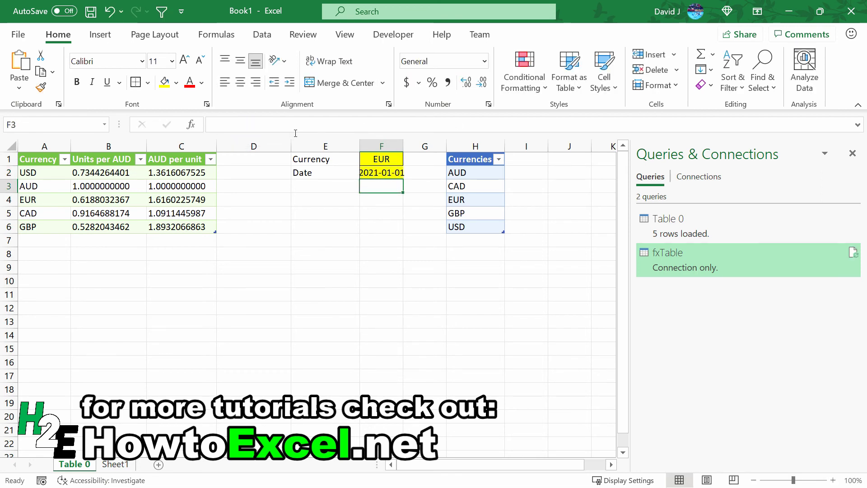
left_click(404, 147)
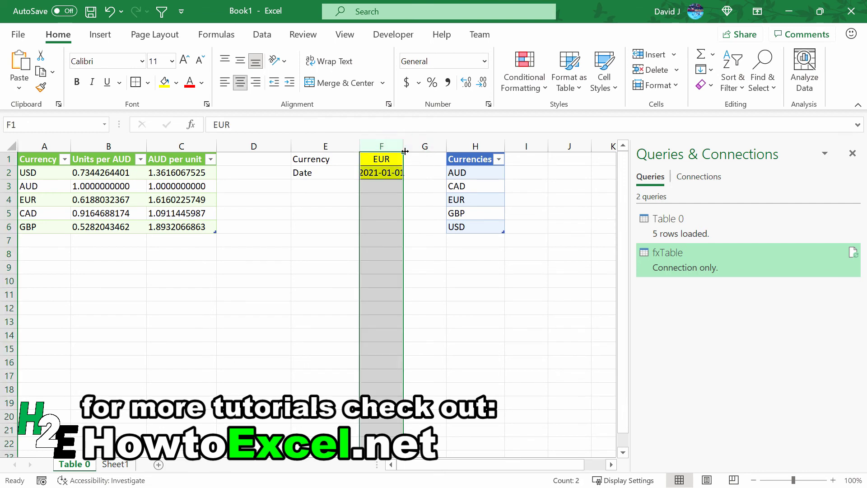
double_click(403, 147)
Step: Replace the Currencies list with GBP only, deleting table rows H3:H6
left_click(483, 172)
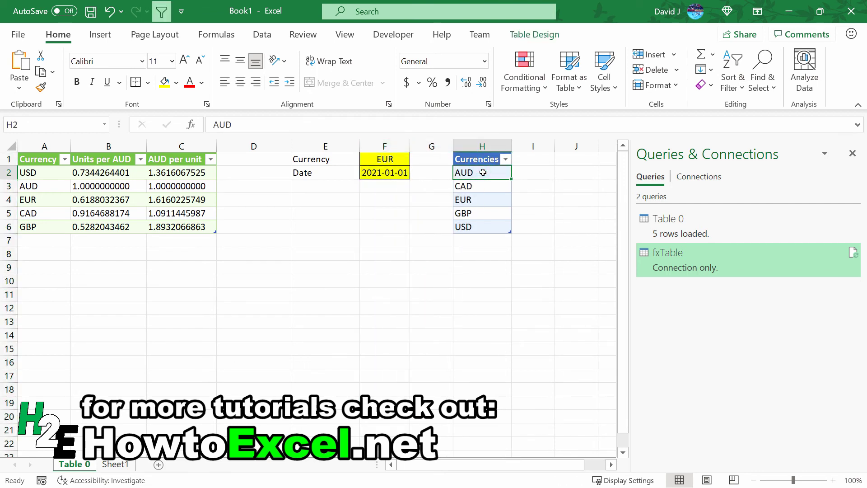
type("GBP")
key("Return")
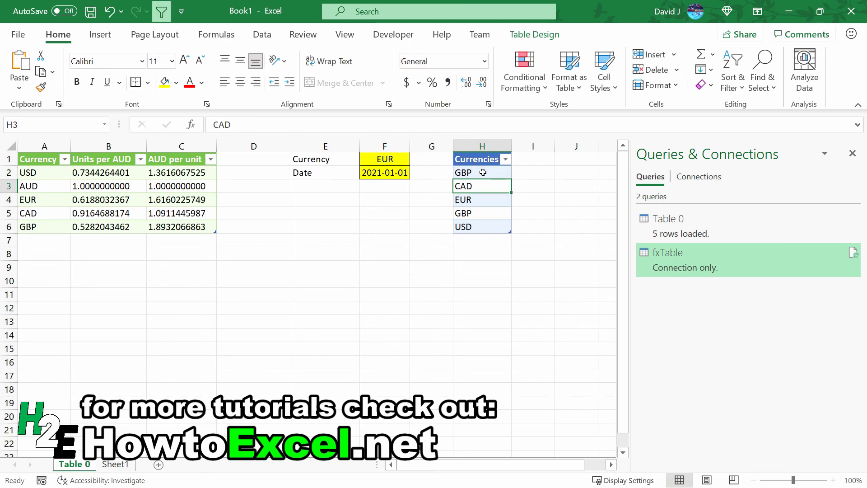
left_click_drag(483, 186, 481, 227)
right_click(480, 228)
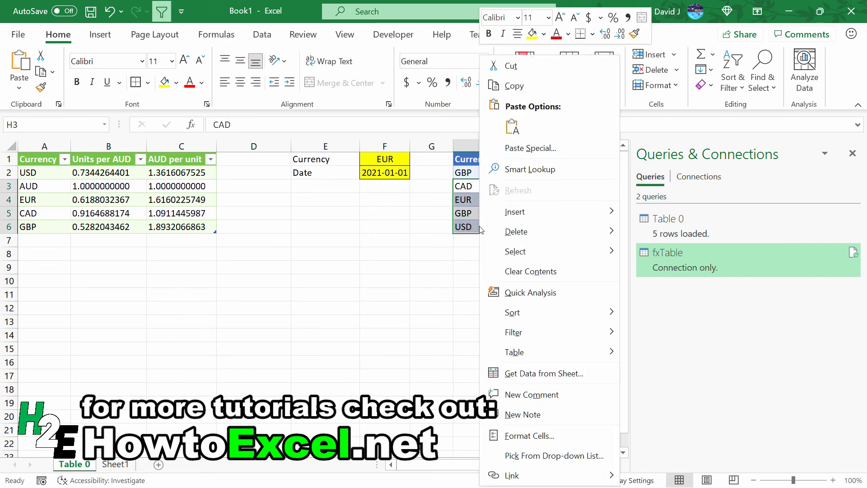
mouse_move(503, 233)
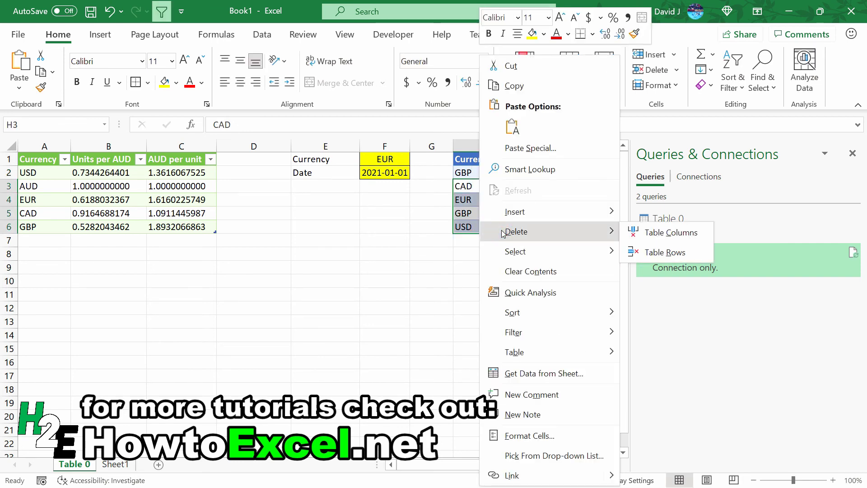
left_click(662, 251)
left_click(459, 253)
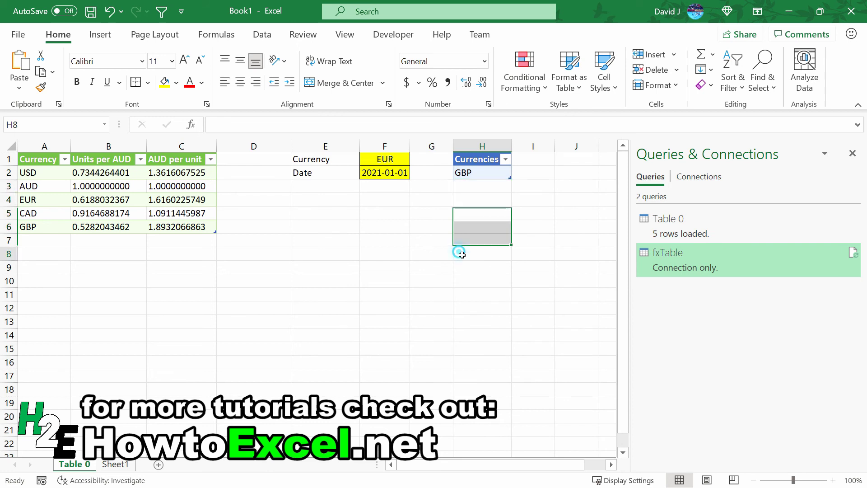
Step: Check the EUR, 2021-01-01 and GBP inputs, then Refresh All from the Data tab
left_click(400, 172)
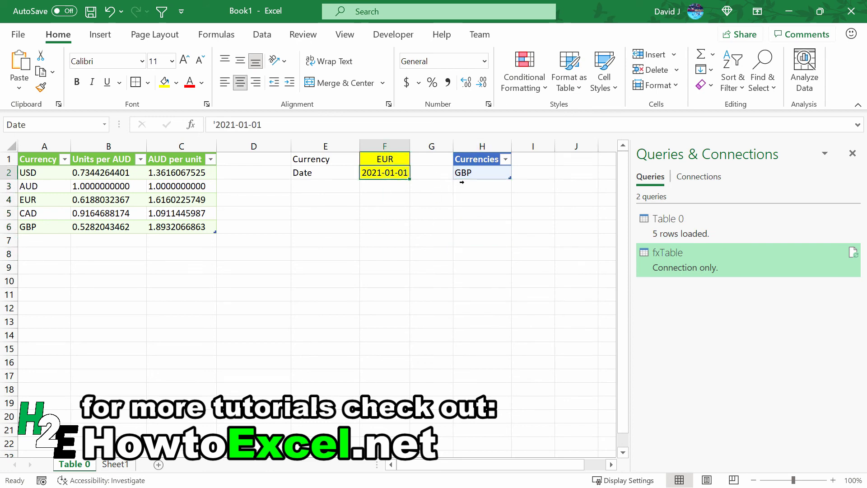
left_click(389, 165)
left_click(486, 179)
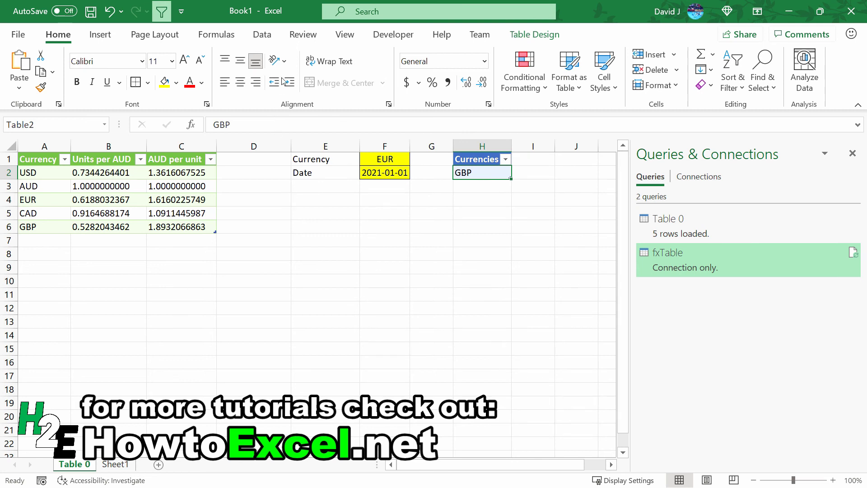
left_click(262, 34)
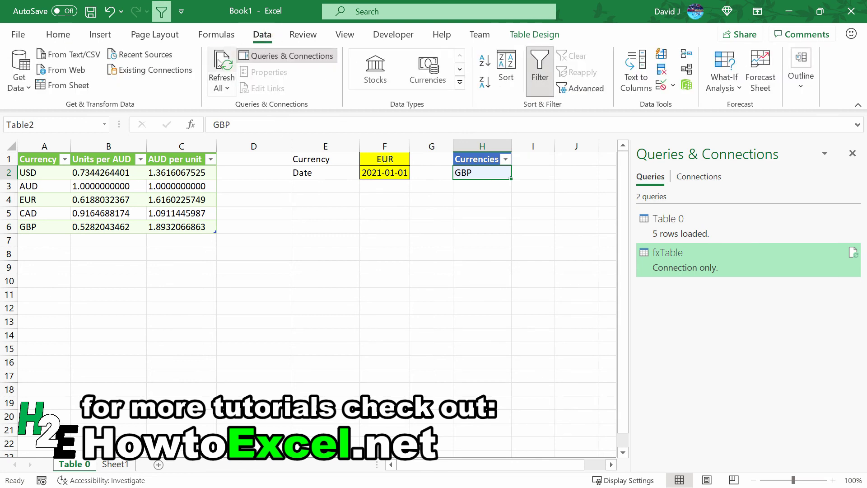
left_click(221, 64)
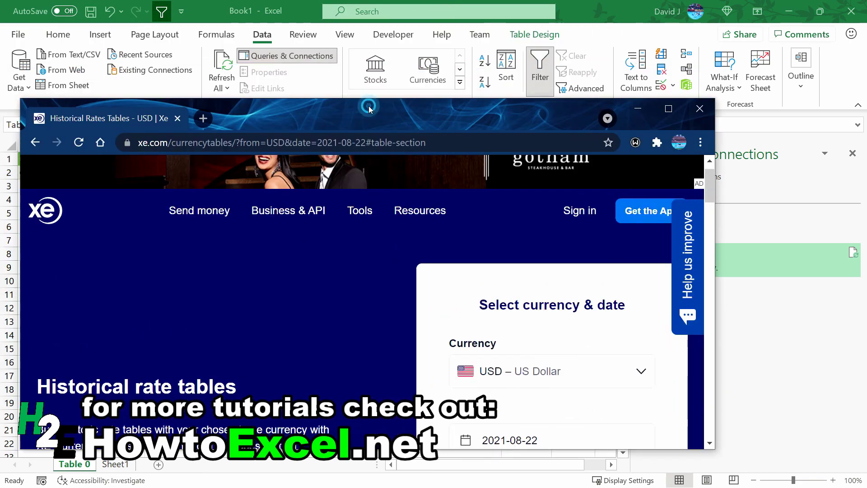
Step: On xe.com, show EUR rates for 1 January 2021, find GBP, then minimize the browser
mouse_move(382, 165)
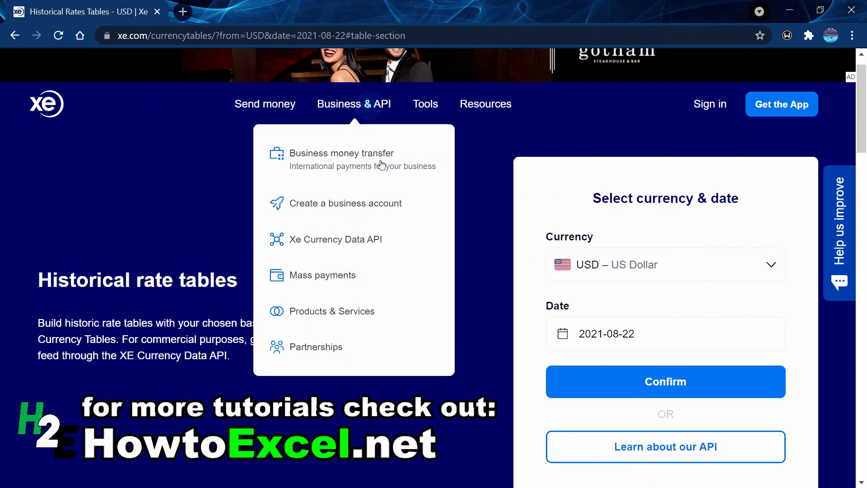
left_click(608, 261)
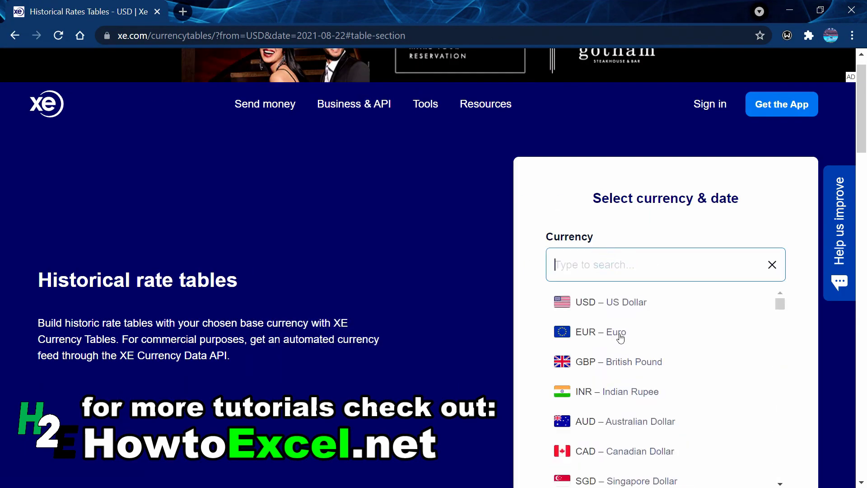
left_click(620, 337)
left_click(612, 333)
left_click(603, 389)
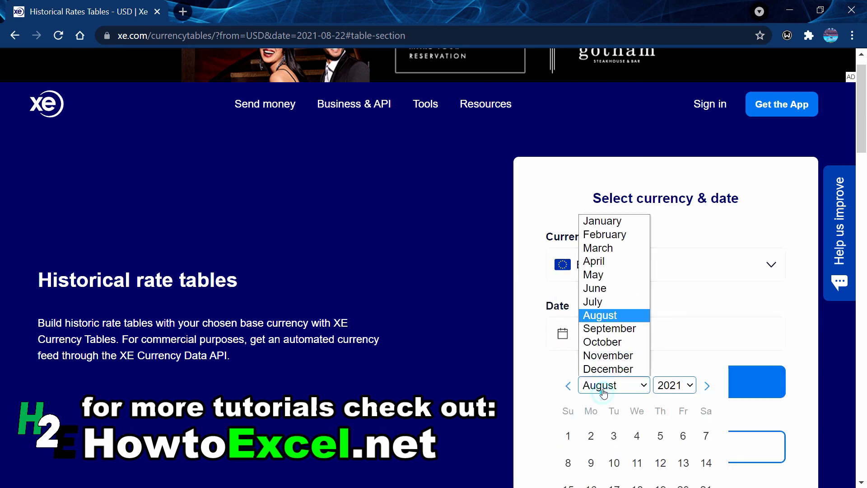
left_click(604, 221)
left_click(685, 438)
left_click(682, 383)
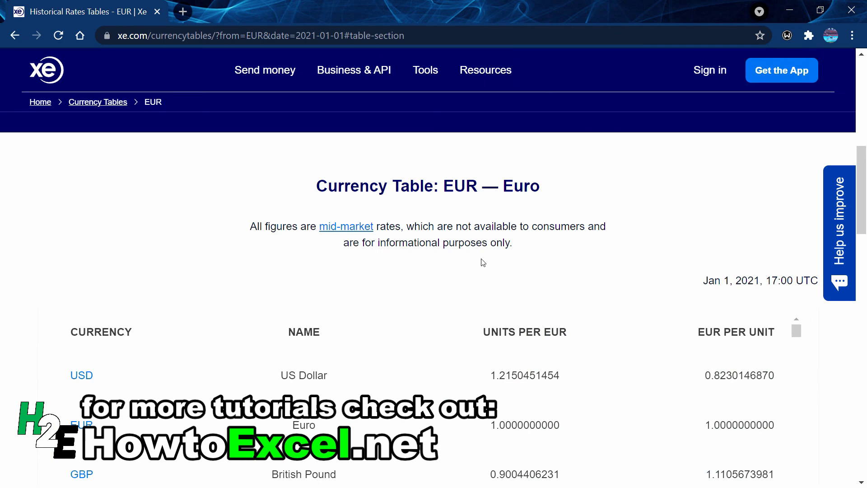
scroll(128, 221, "down", 3)
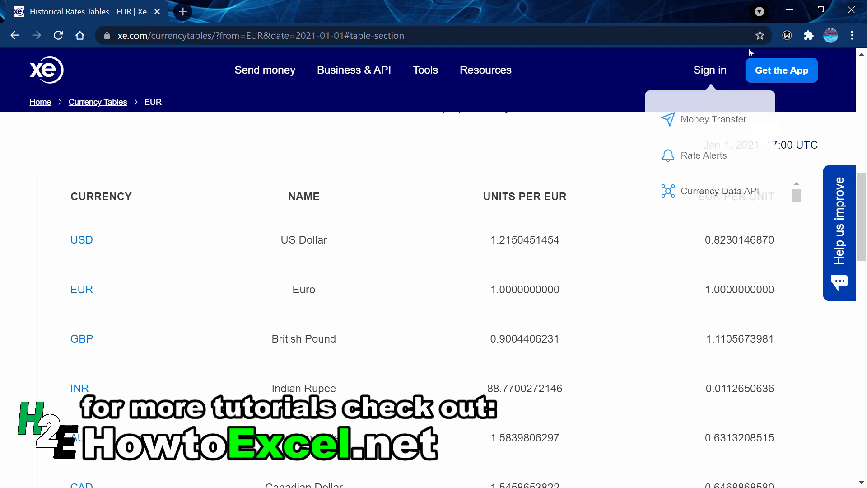
left_click(790, 10)
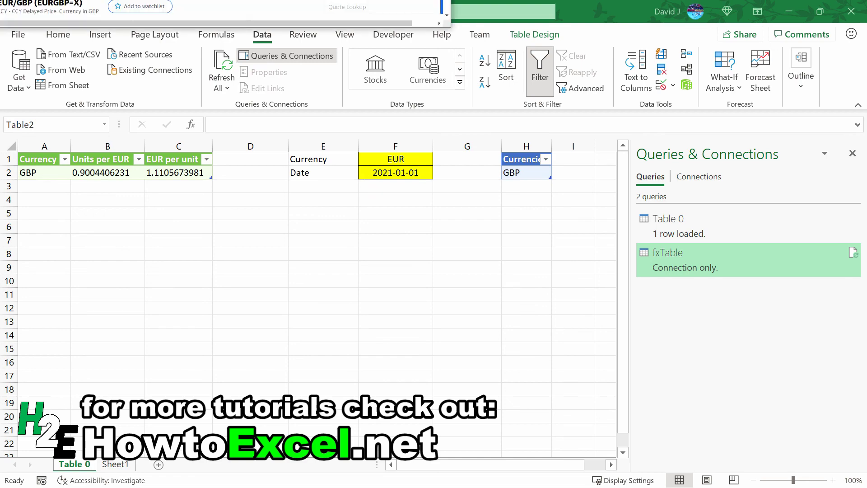
Step: Maximize the Yahoo Finance window and view EURGBP=X historical daily prices
left_click_drag(293, 0, 382, 98)
double_click(381, 99)
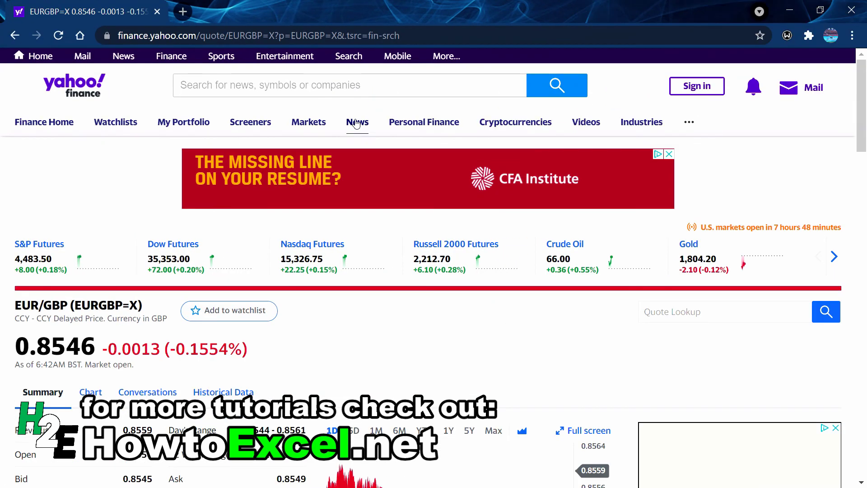
scroll(54, 222, "down", 3)
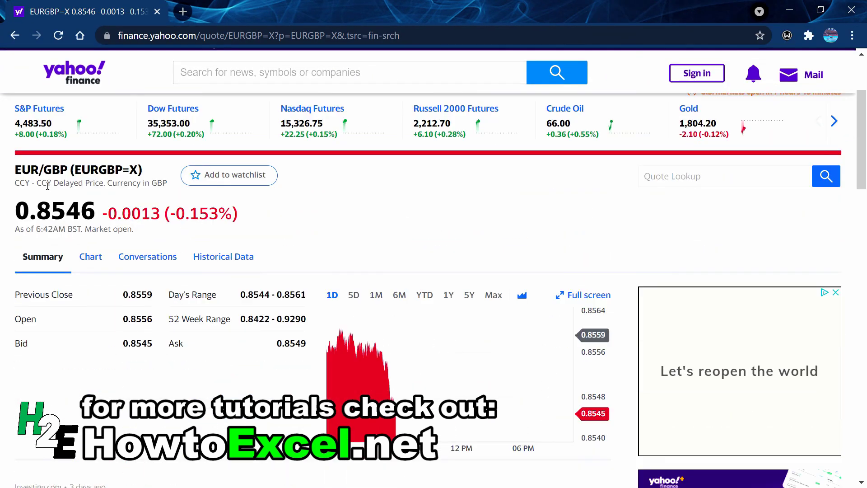
scroll(82, 190, "down", 1)
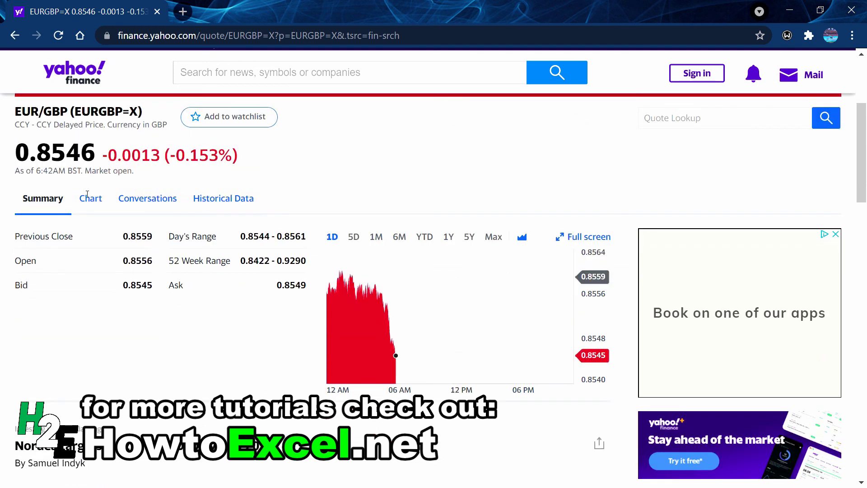
left_click(217, 191)
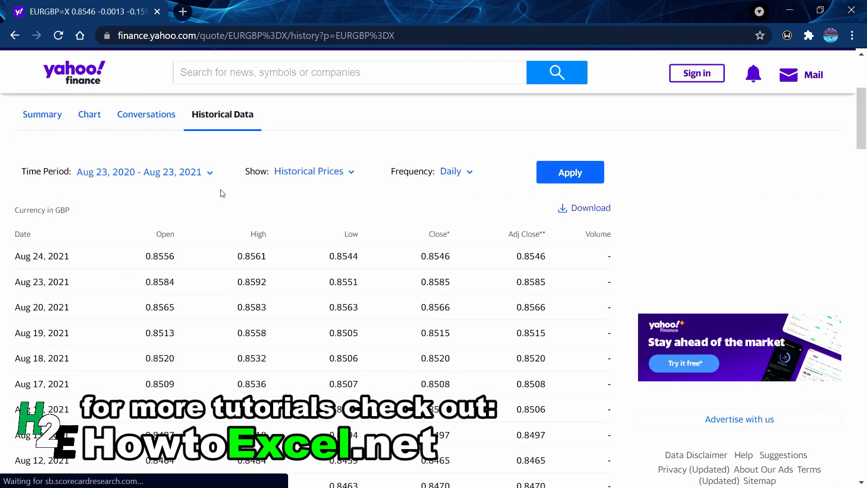
scroll(235, 218, "down", 3)
scroll(188, 232, "down", 9)
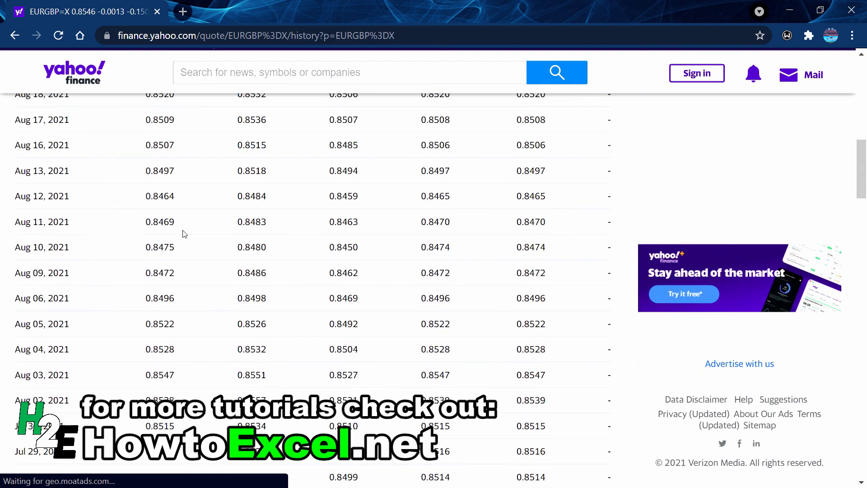
scroll(183, 234, "up", 11)
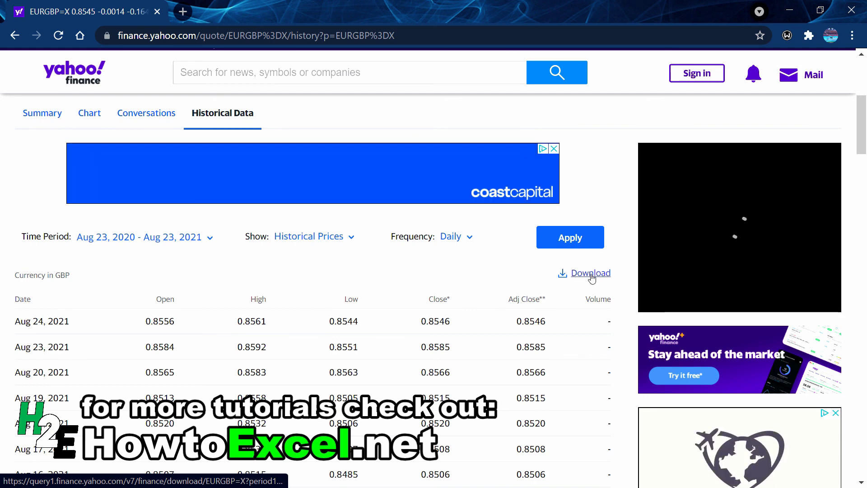
Step: Minimize the browser to reveal Table 0 showing GBP at 0.9004406231 per EUR
left_click(790, 10)
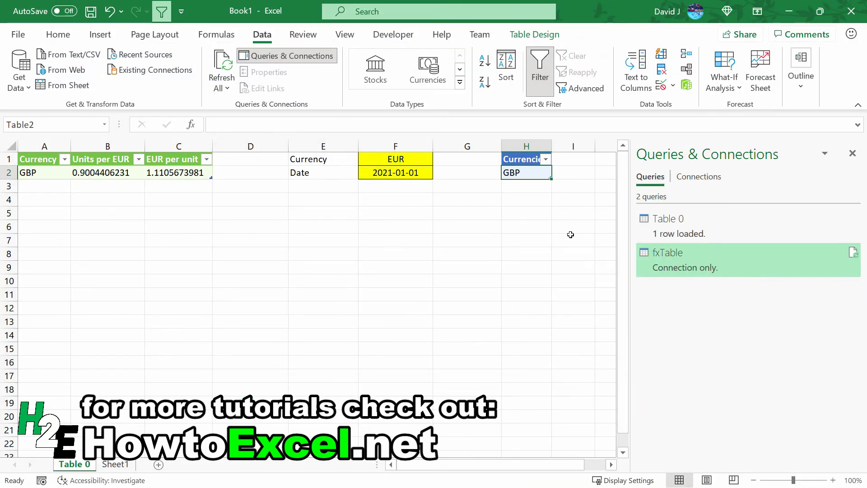